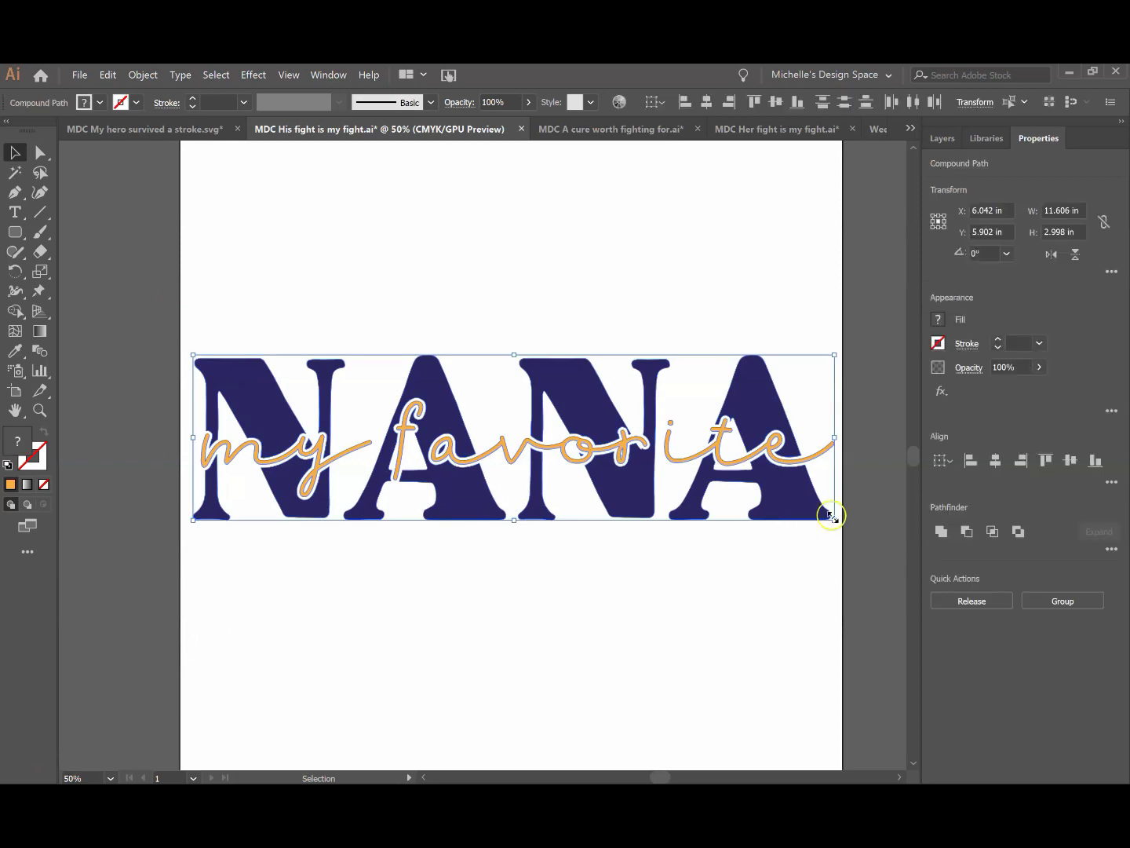
Scale the navy NANA artwork down to 4.399 × 1.136 in and move it left, off the artboard
{"action": "left_click_drag", "start_coordinate": [832, 517], "coordinate": [522, 416]}
{"action": "left_click_drag", "start_coordinate": [417, 393], "coordinate": [153, 318]}
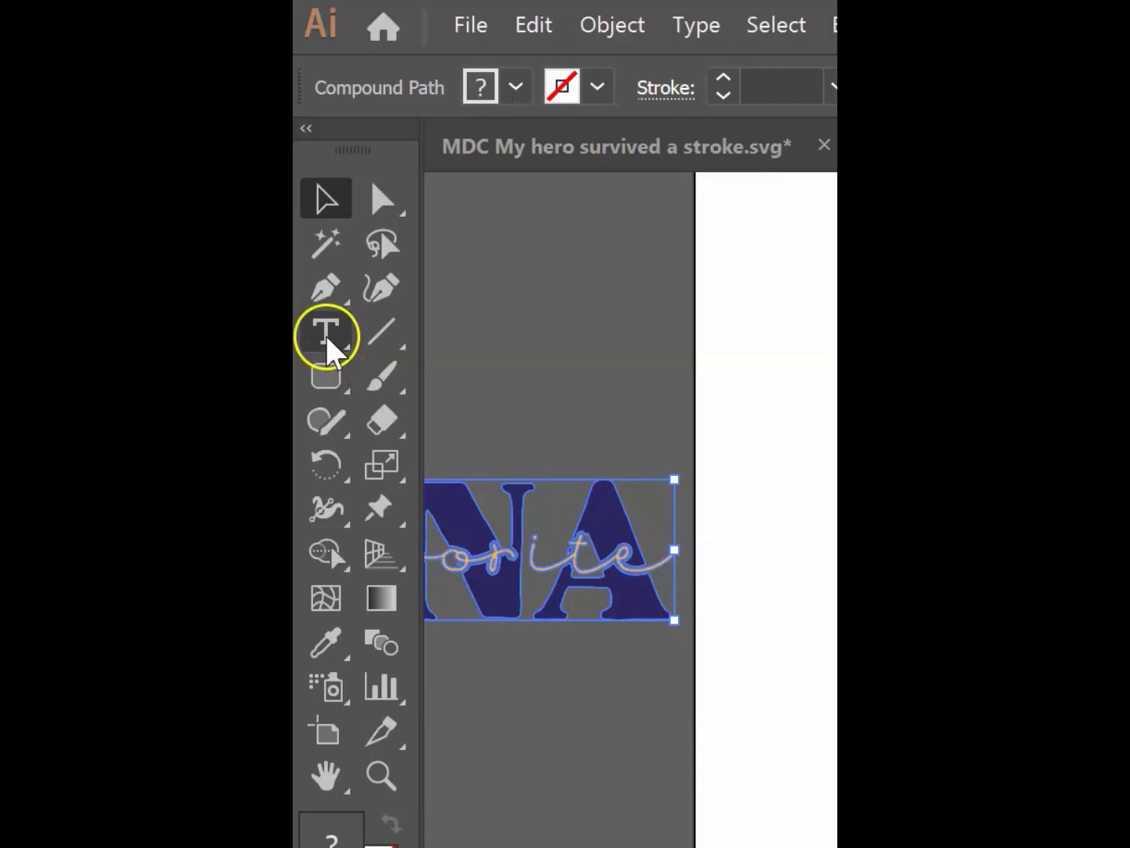
Type 'NANA' and 'my favorite' on two lines, then enlarge the text to about 124 pt
{"action": "left_click", "coordinate": [323, 329]}
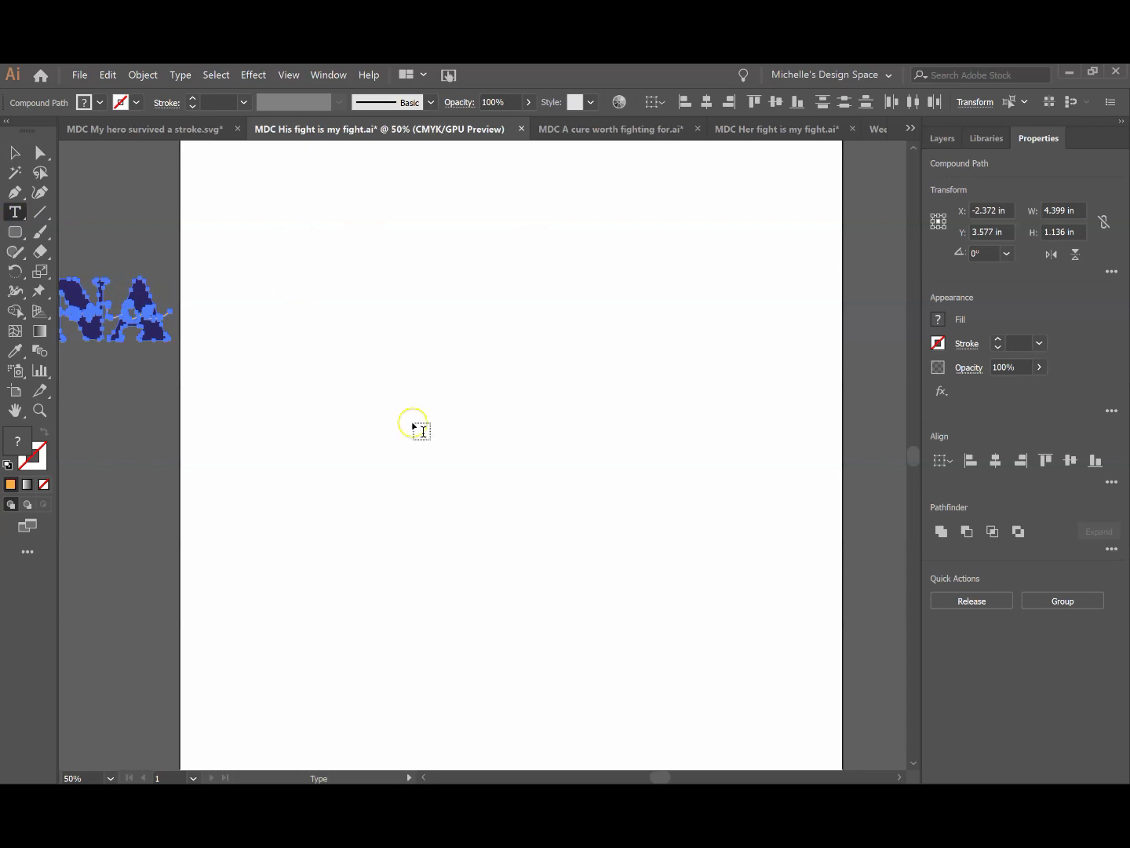
{"action": "left_click", "coordinate": [367, 327]}
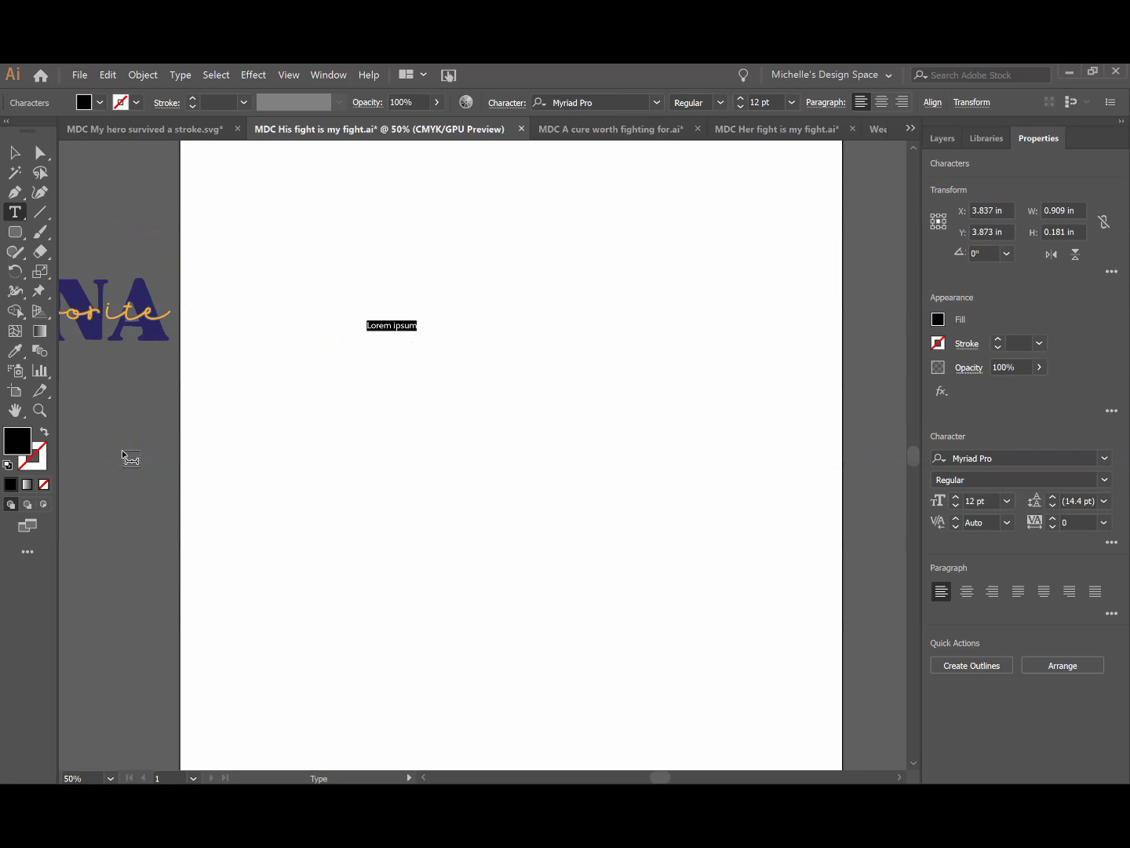
{"action": "type", "text": "NANA"}
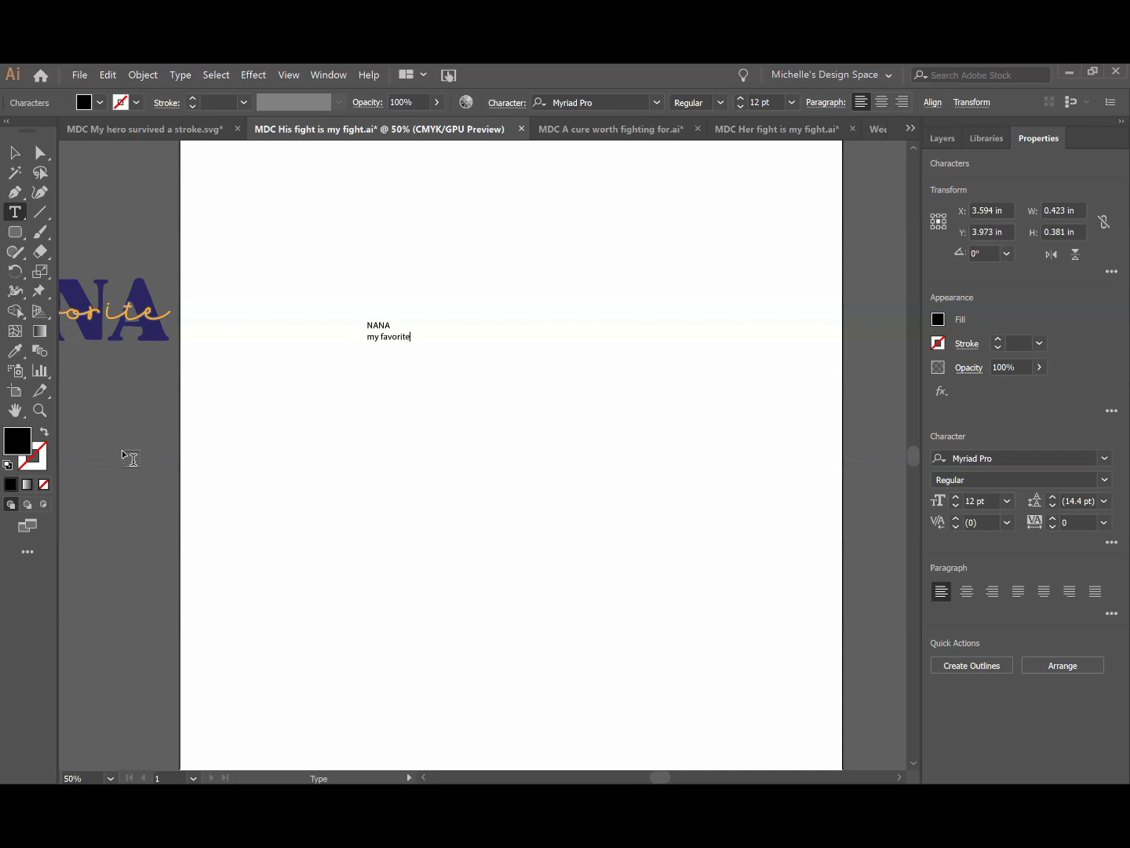
{"action": "key", "text": "Escape"}
{"action": "left_click_drag", "start_coordinate": [409, 342], "coordinate": [703, 465]}
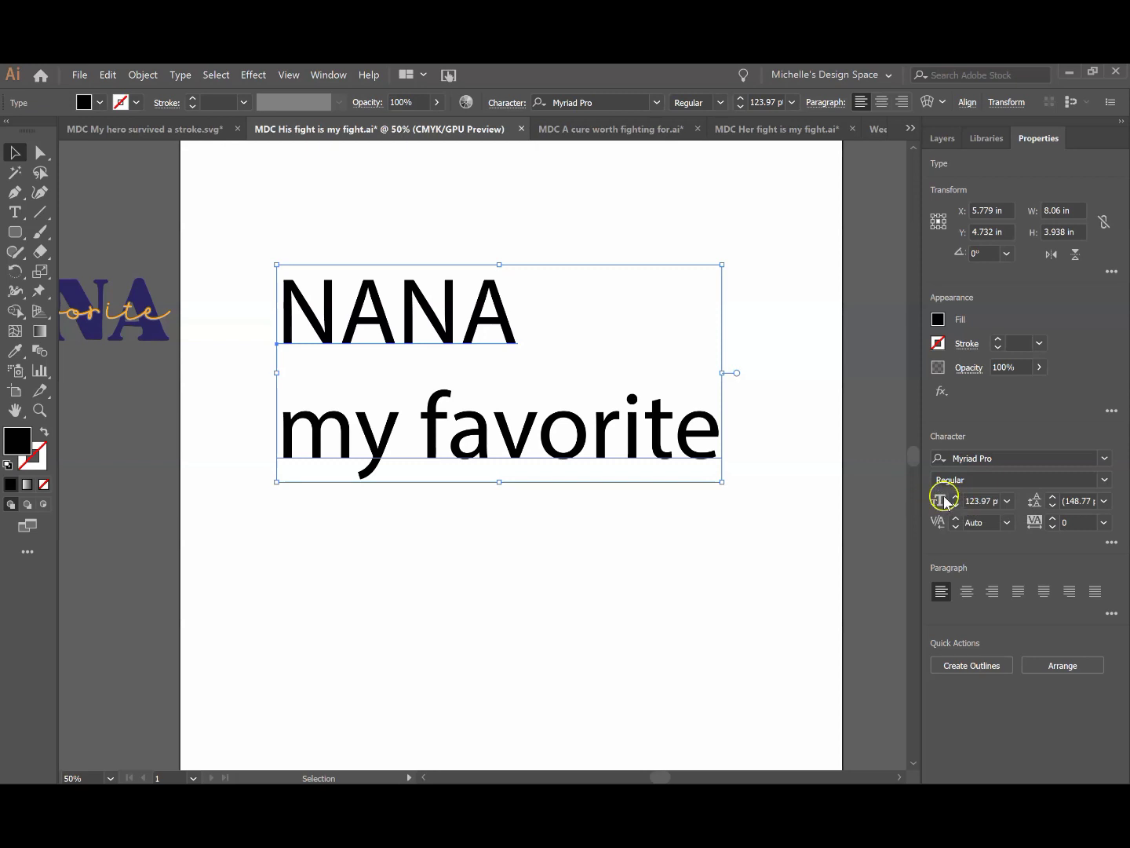
Set the 'my favorite' line in Garden Walk Script Regular
{"action": "double_click", "coordinate": [510, 449]}
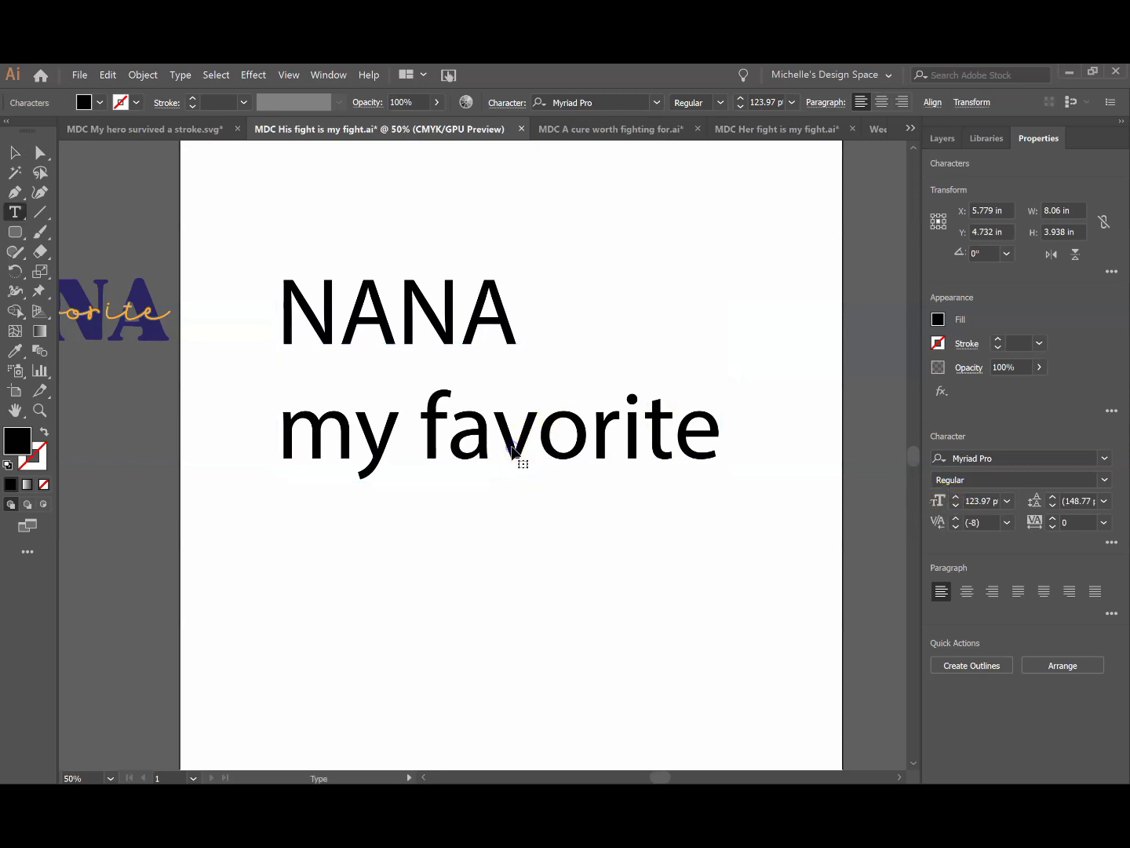
{"action": "left_click_drag", "start_coordinate": [290, 442], "coordinate": [720, 454]}
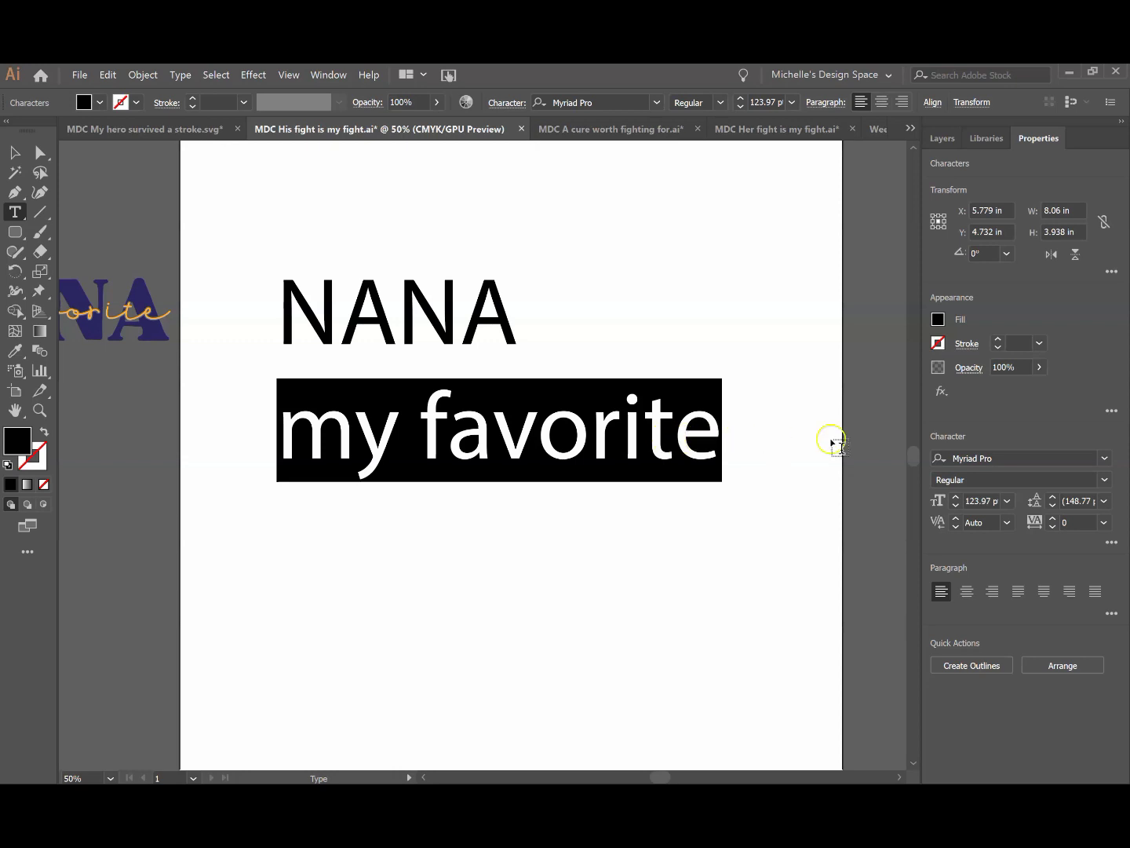
{"action": "left_click", "coordinate": [1004, 462]}
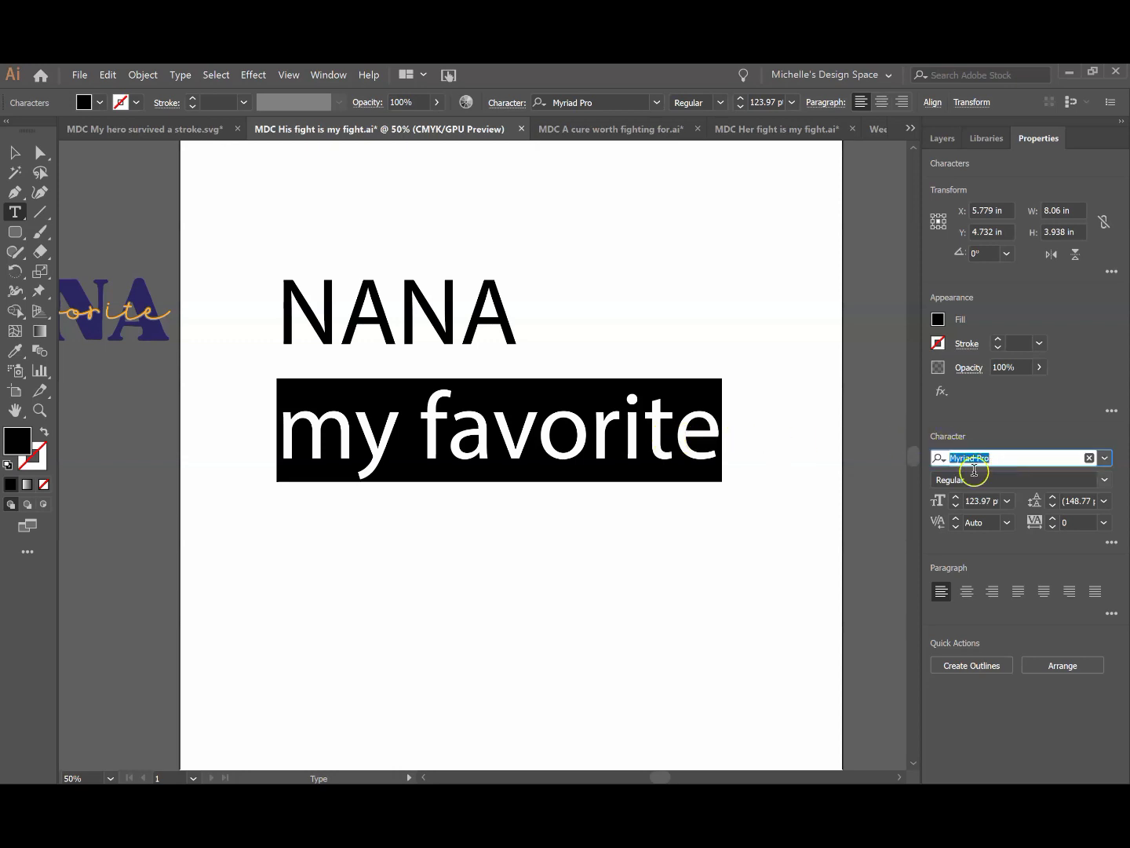
{"action": "left_click", "coordinate": [951, 442]}
{"action": "left_click", "coordinate": [999, 437]}
{"action": "type", "text": "garde"}
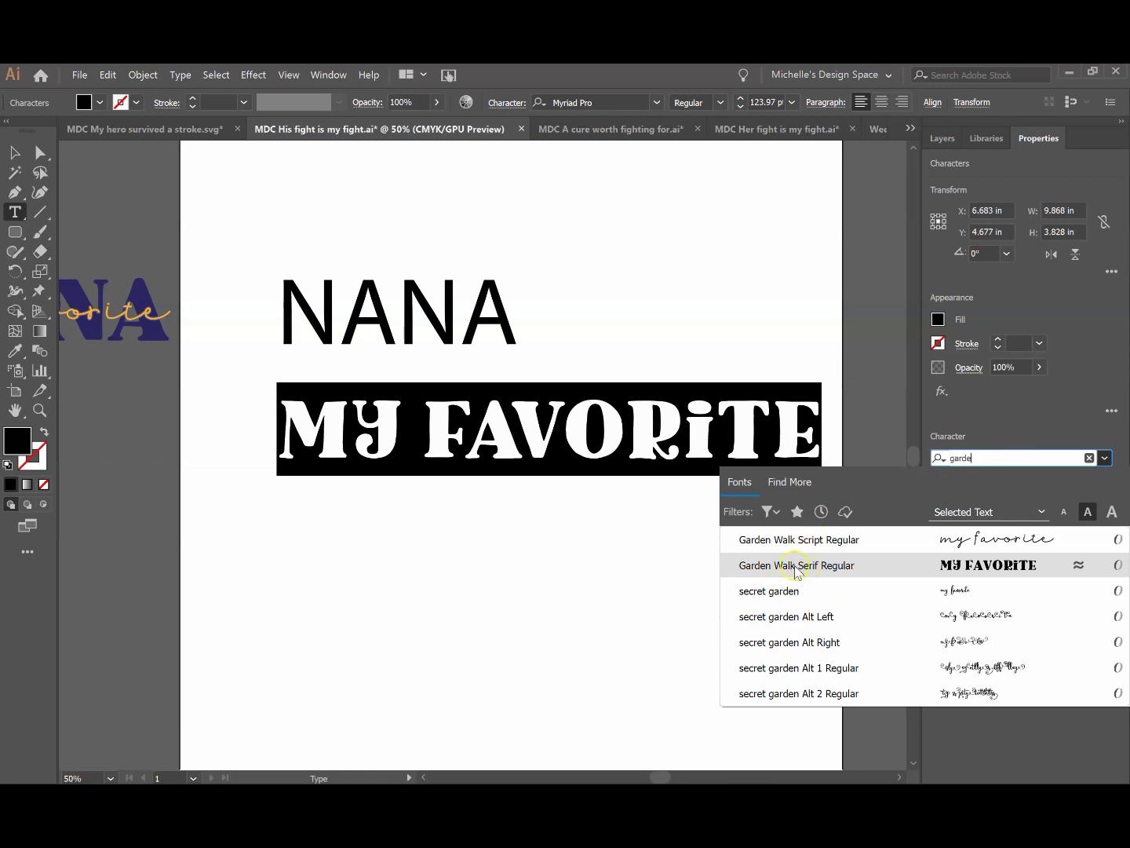
{"action": "left_click", "coordinate": [801, 540]}
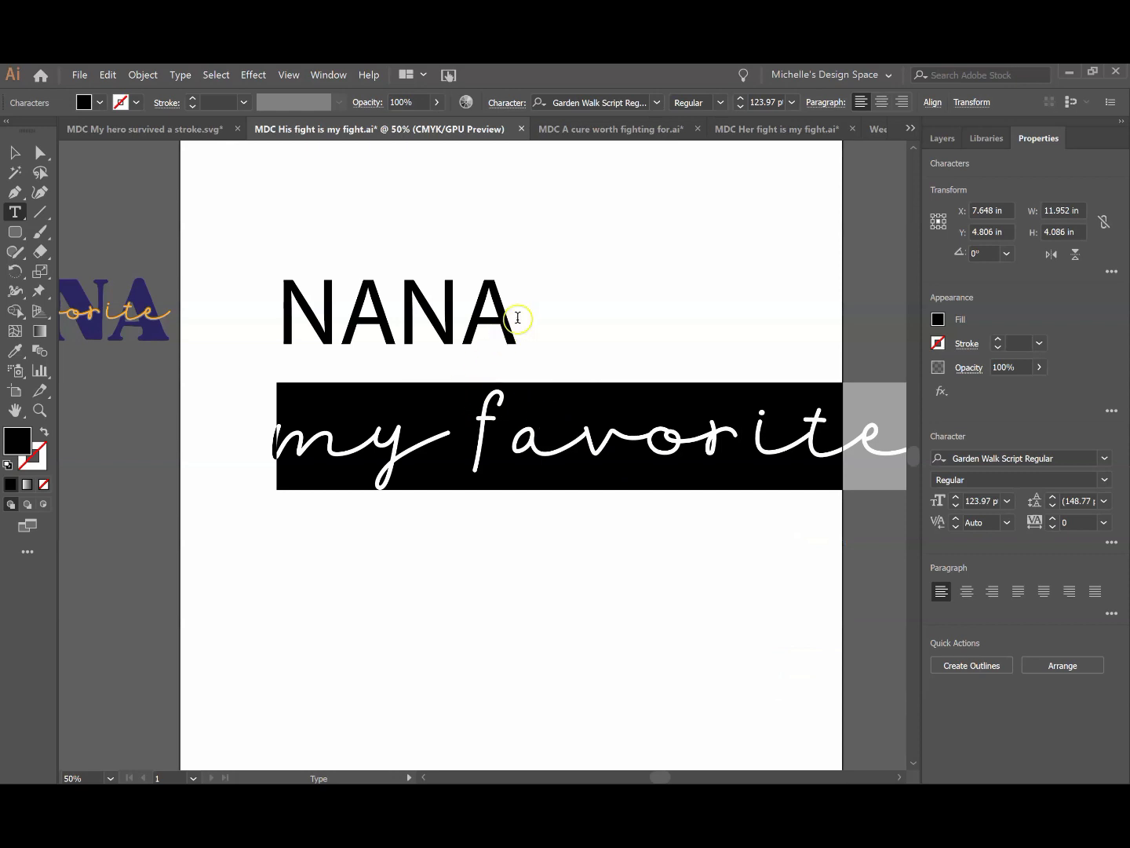
Set the NANA line in Garden Walk Serif Regular
{"action": "left_click_drag", "start_coordinate": [515, 318], "coordinate": [246, 321]}
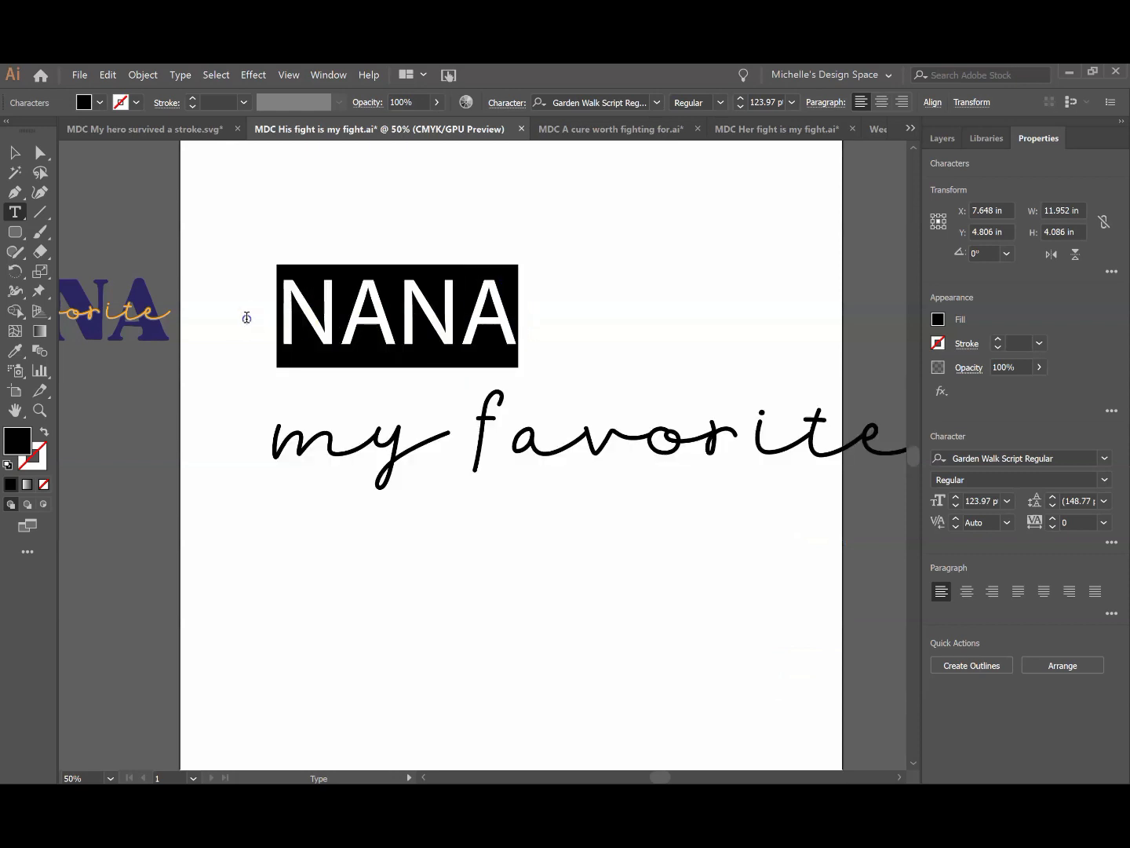
{"action": "left_click", "coordinate": [1000, 459]}
{"action": "type", "text": "garde"}
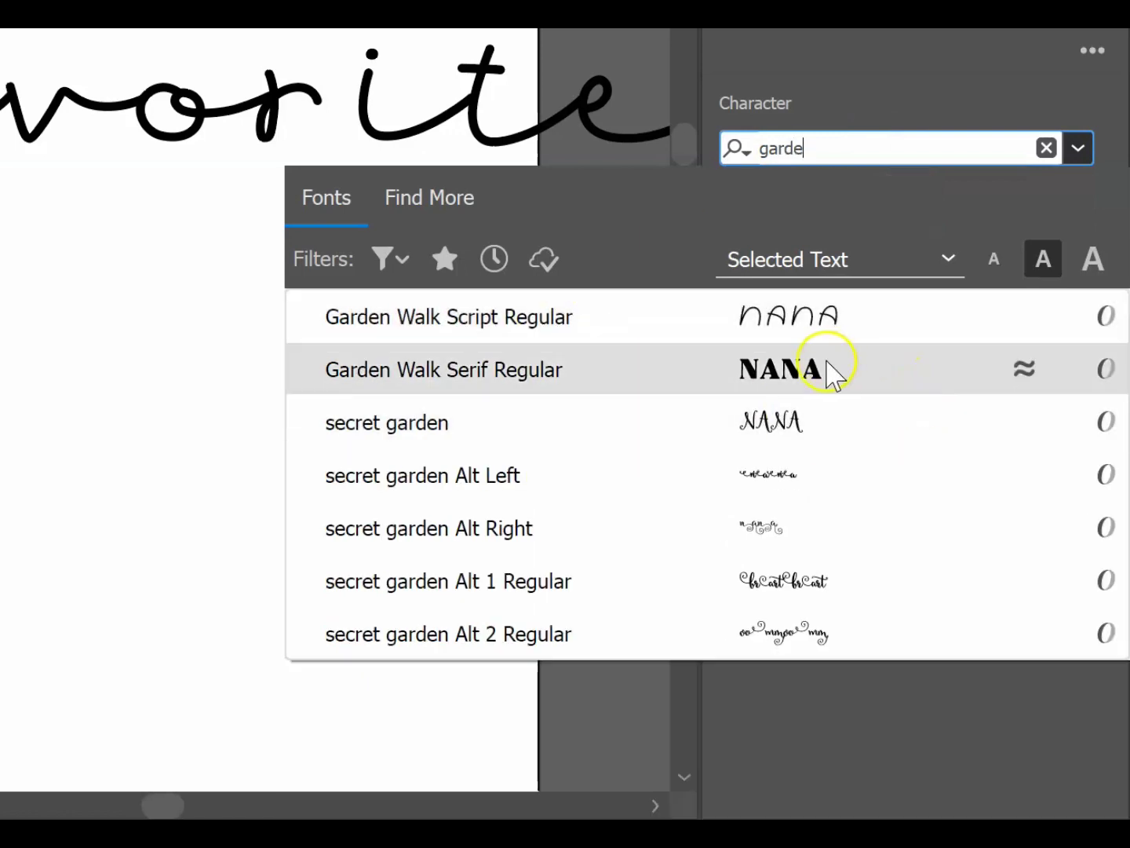
{"action": "left_click", "coordinate": [812, 378]}
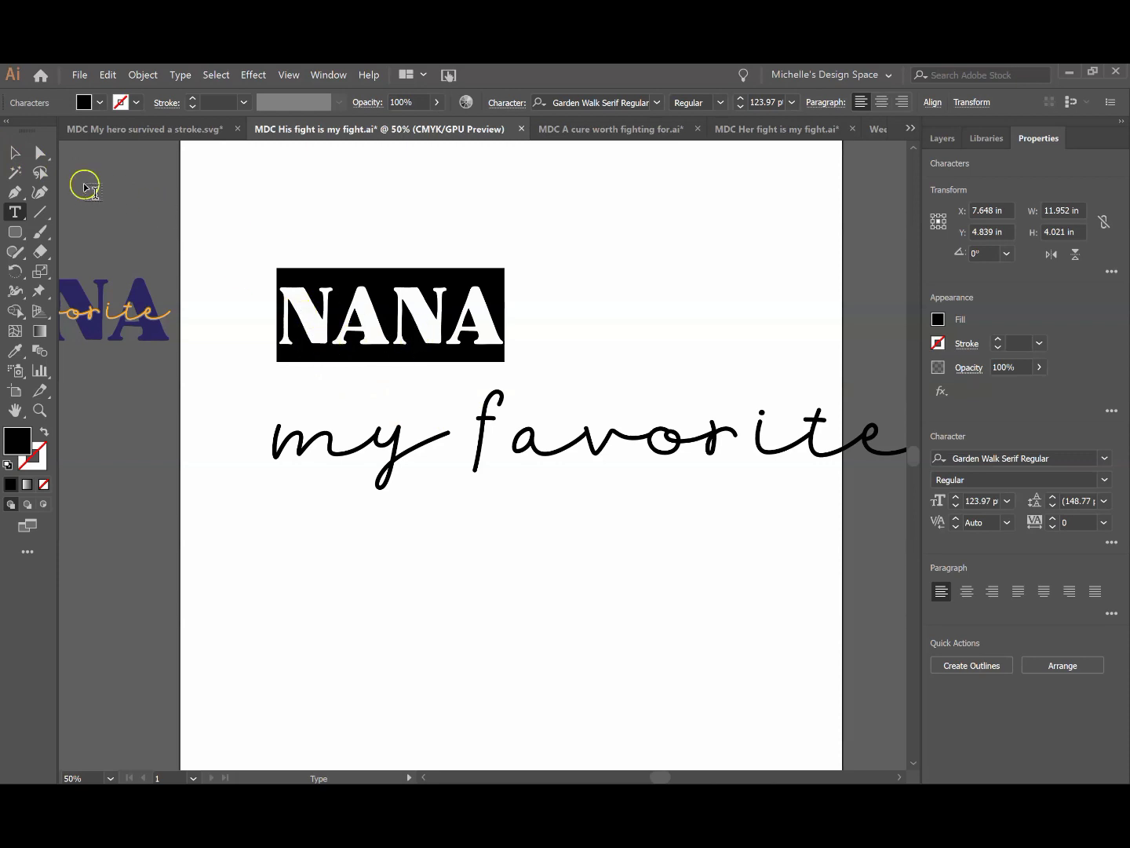
Move the text block left and convert it to outlines
{"action": "left_click", "coordinate": [16, 154]}
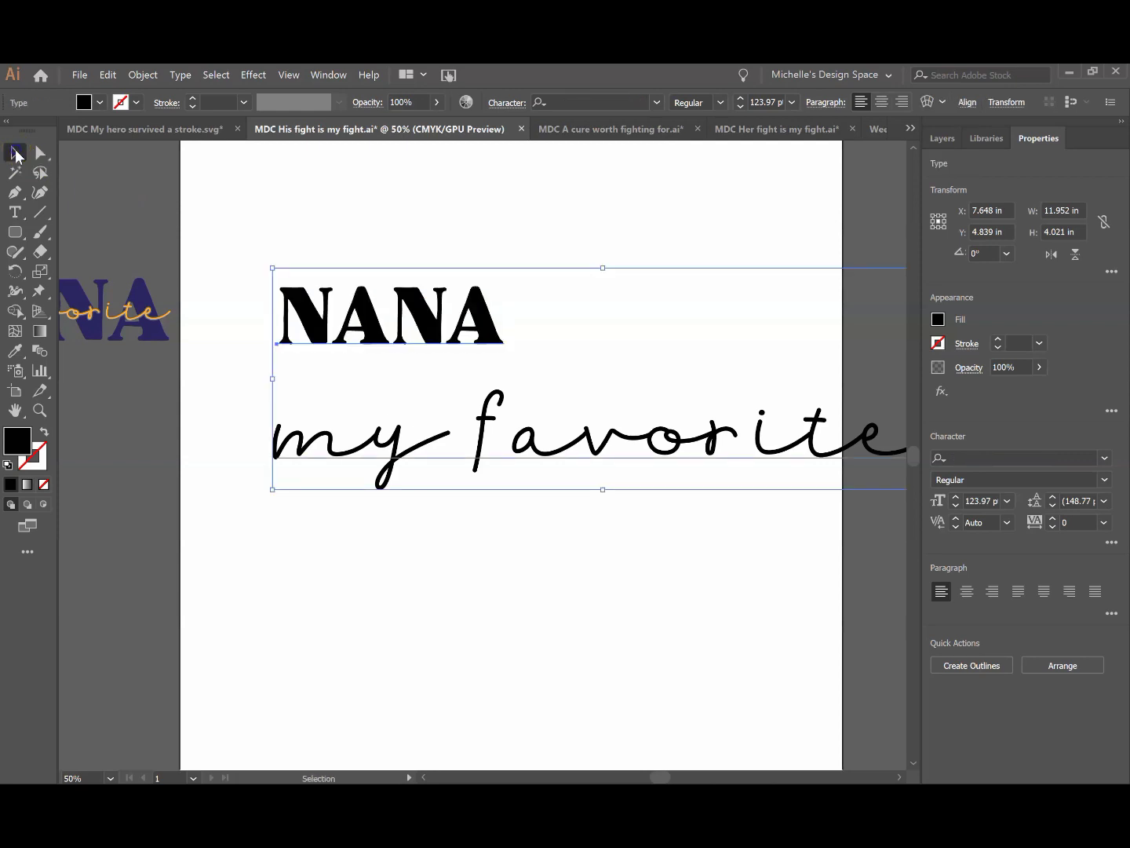
{"action": "left_click_drag", "start_coordinate": [310, 302], "coordinate": [248, 305]}
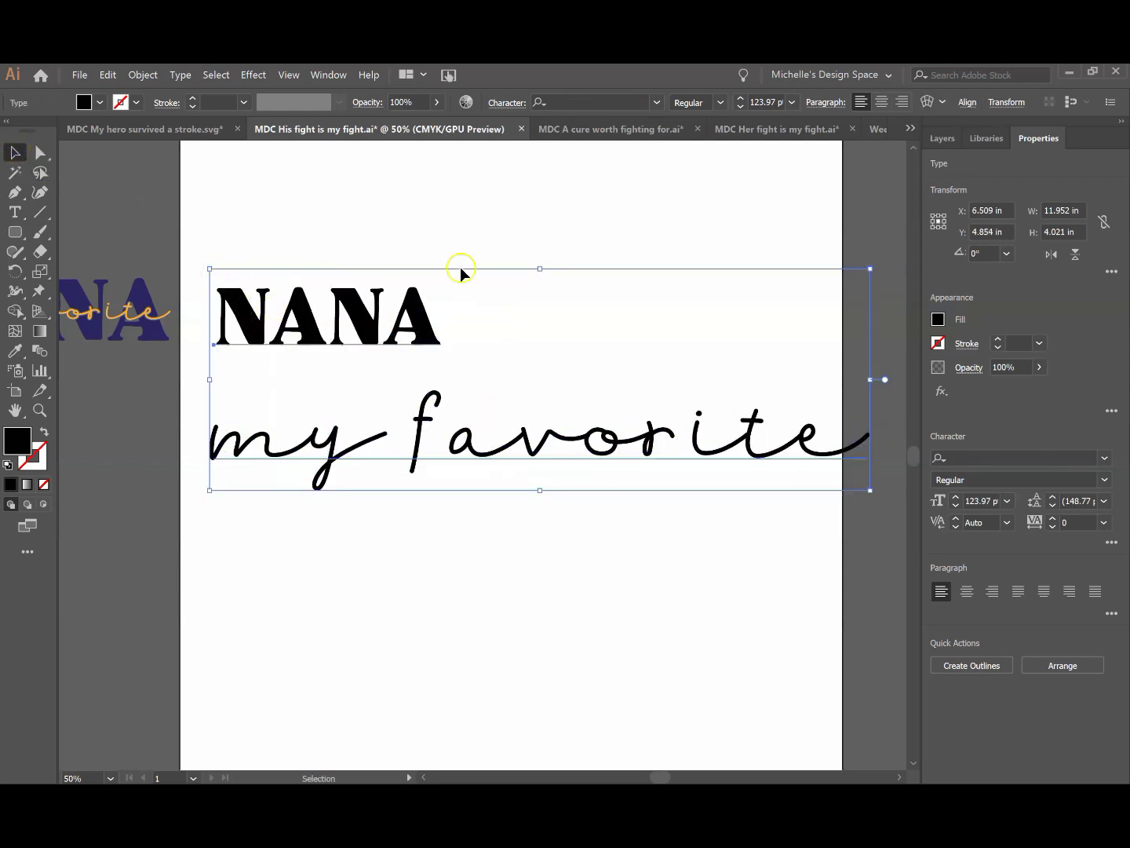
{"action": "left_click", "coordinate": [180, 74]}
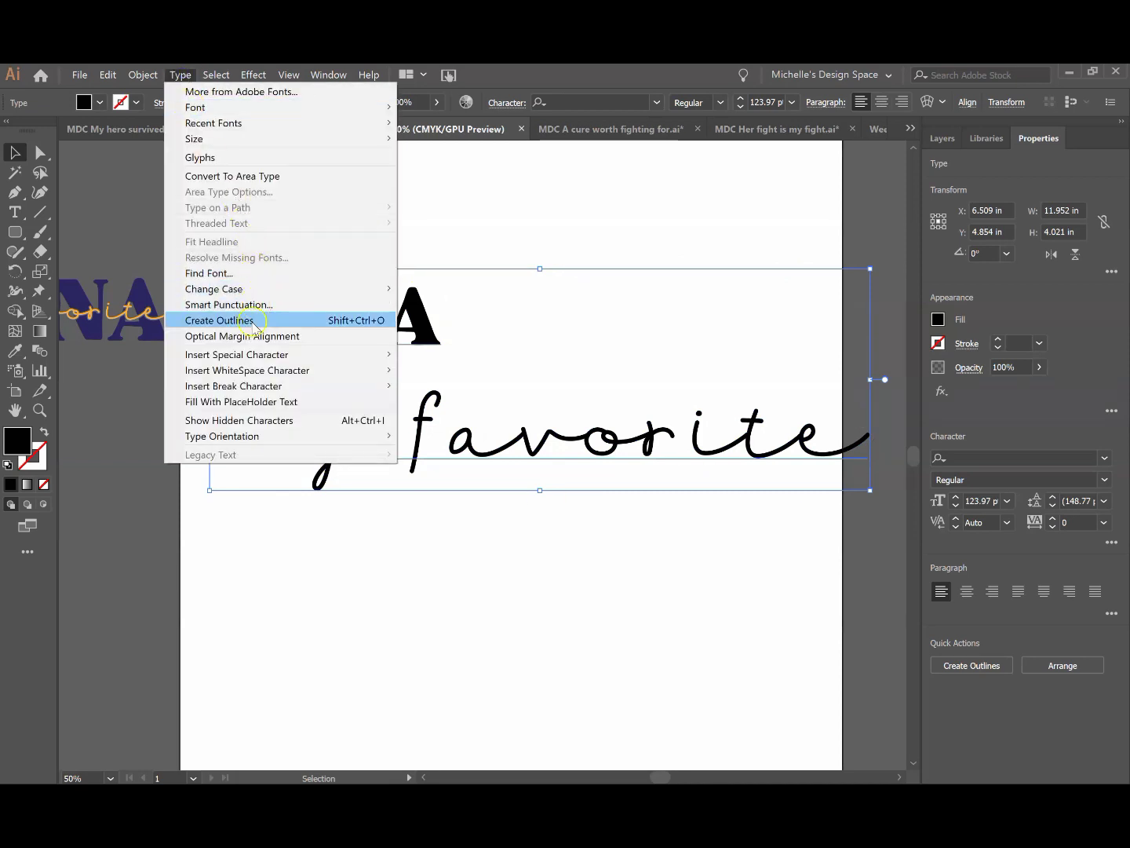
{"action": "left_click", "coordinate": [220, 320]}
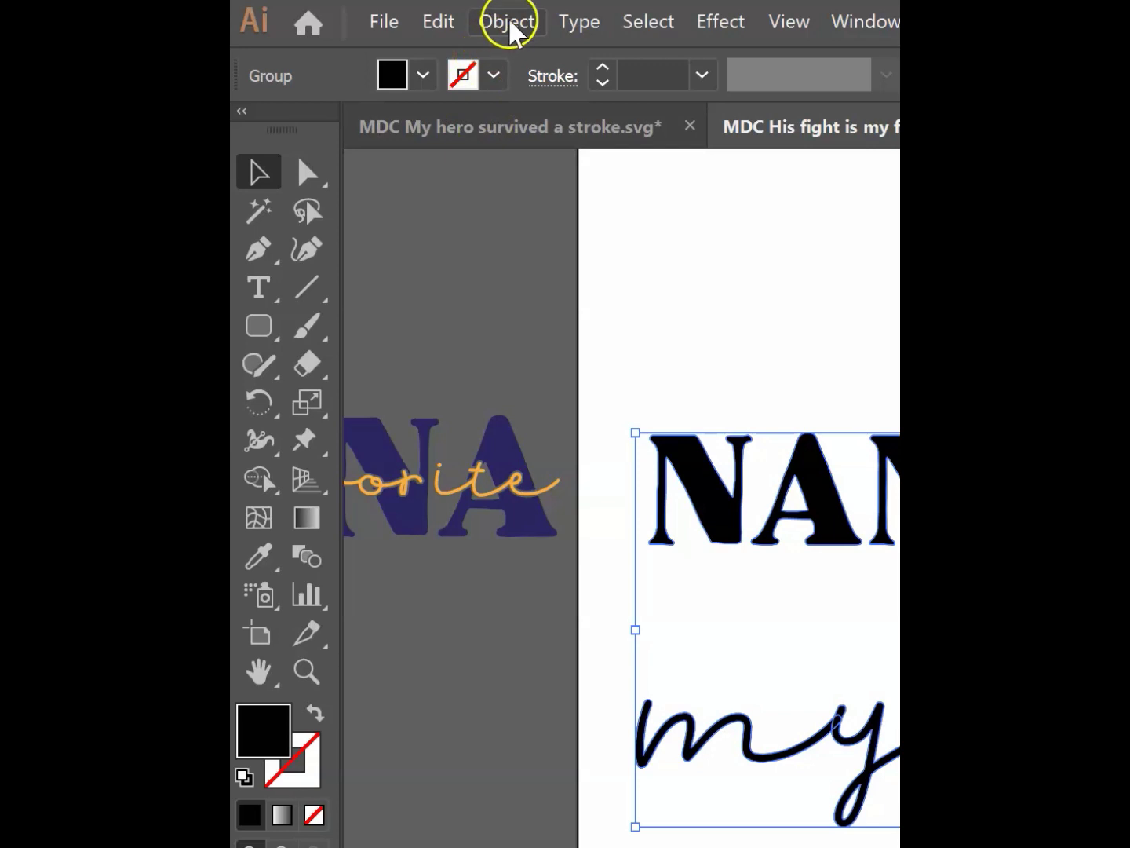
Ungroup the outlined text so each letter is a separate shape
{"action": "left_click", "coordinate": [507, 22]}
{"action": "left_click", "coordinate": [519, 151]}
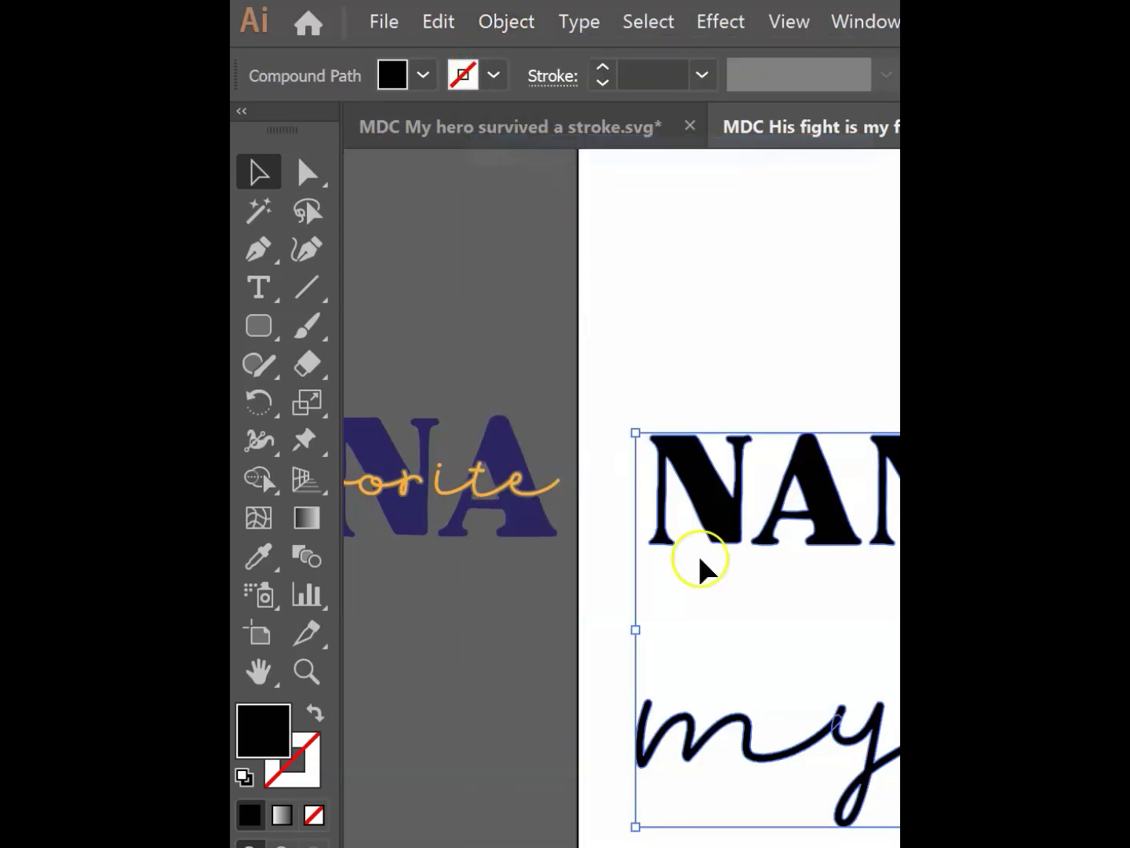
{"action": "left_click", "coordinate": [360, 530]}
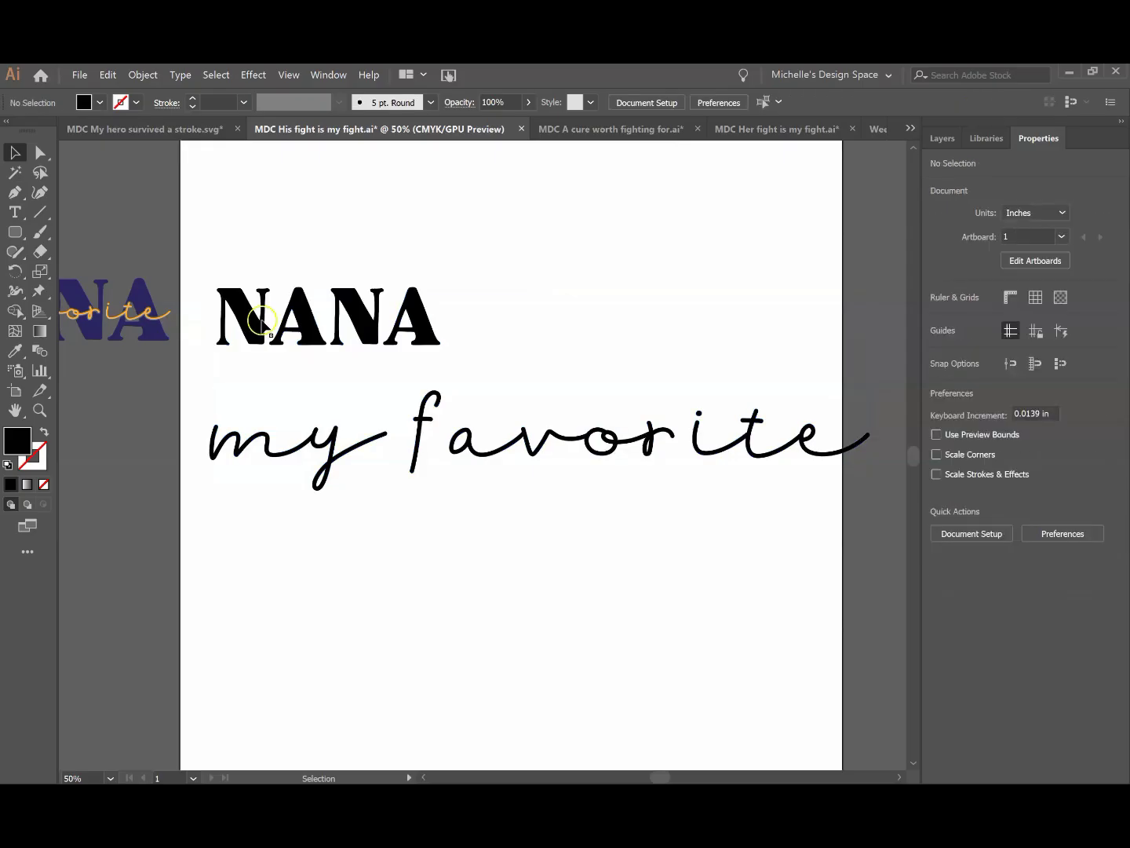
{"action": "left_click", "coordinate": [244, 317]}
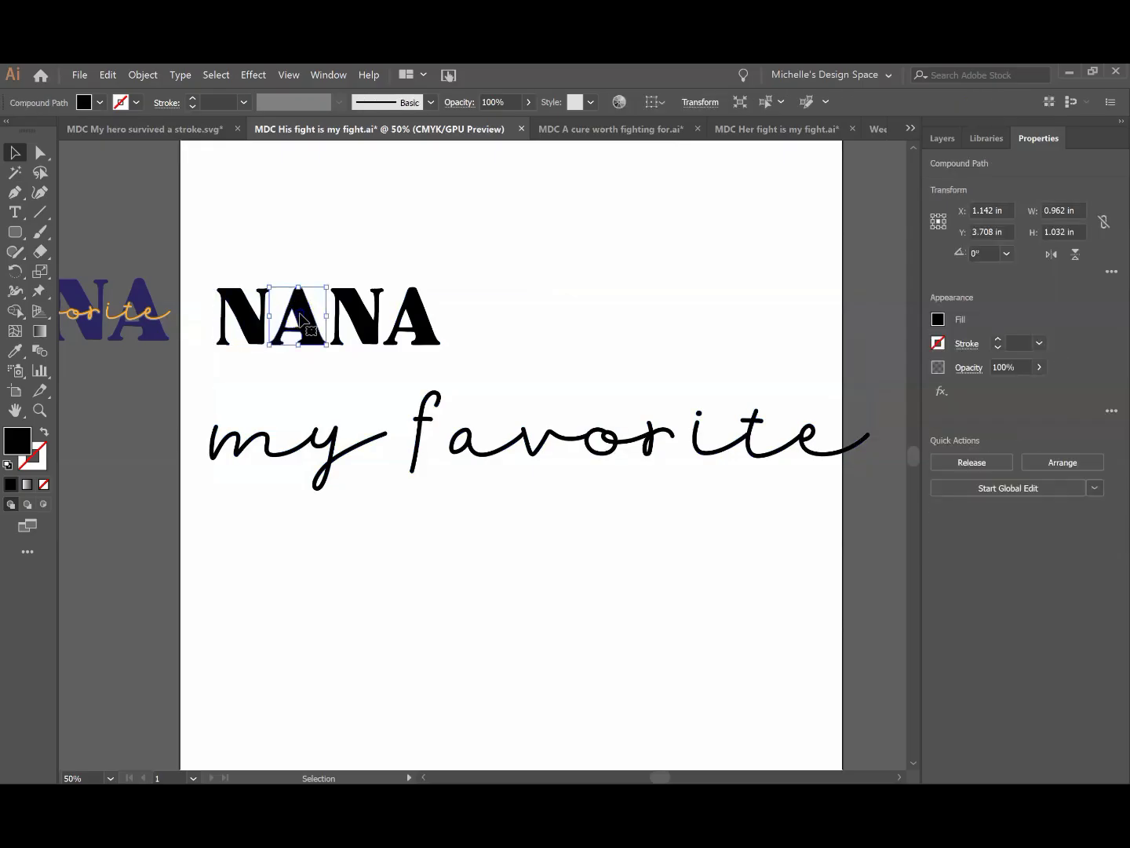
{"action": "left_click", "coordinate": [355, 318]}
{"action": "left_click", "coordinate": [431, 314]}
{"action": "left_click", "coordinate": [432, 316]}
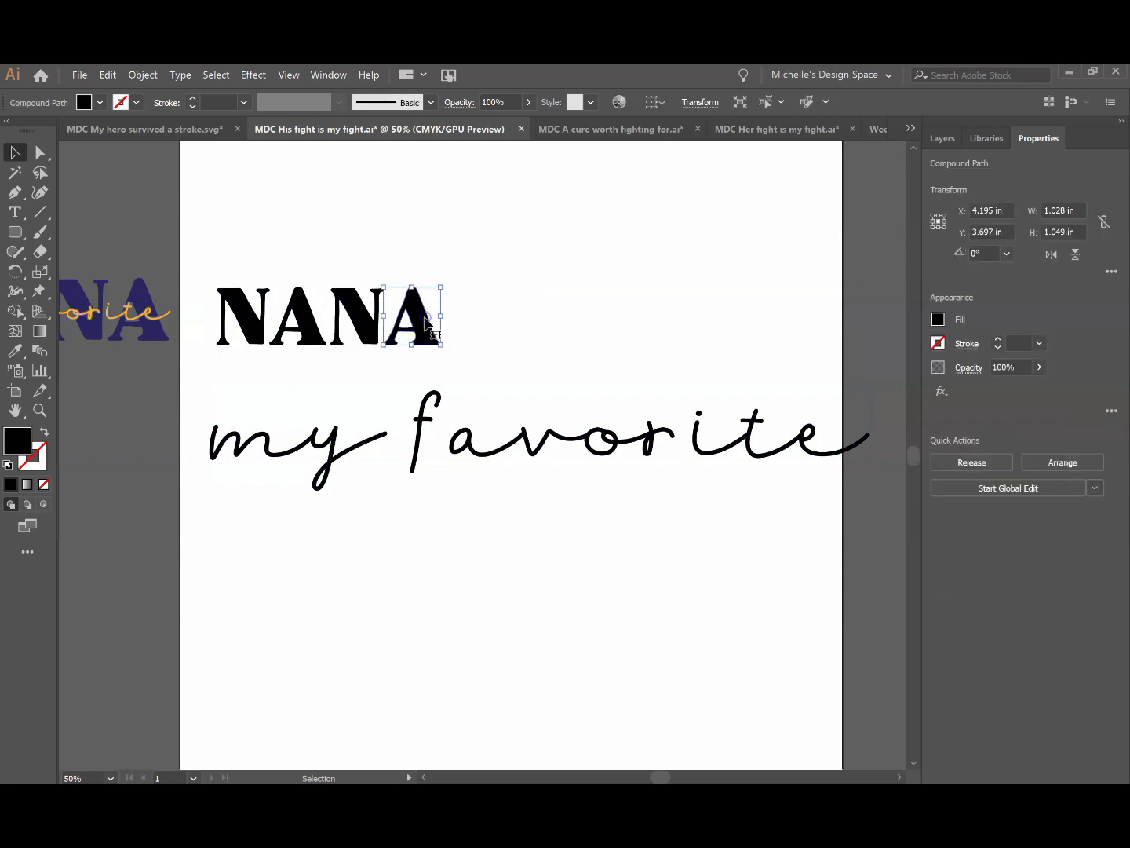
{"action": "left_click", "coordinate": [374, 374]}
Resize the 'my favorite' letter shapes and move them lower
{"action": "left_click_drag", "start_coordinate": [405, 441], "coordinate": [762, 476]}
{"action": "left_click_drag", "start_coordinate": [698, 430], "coordinate": [717, 523]}
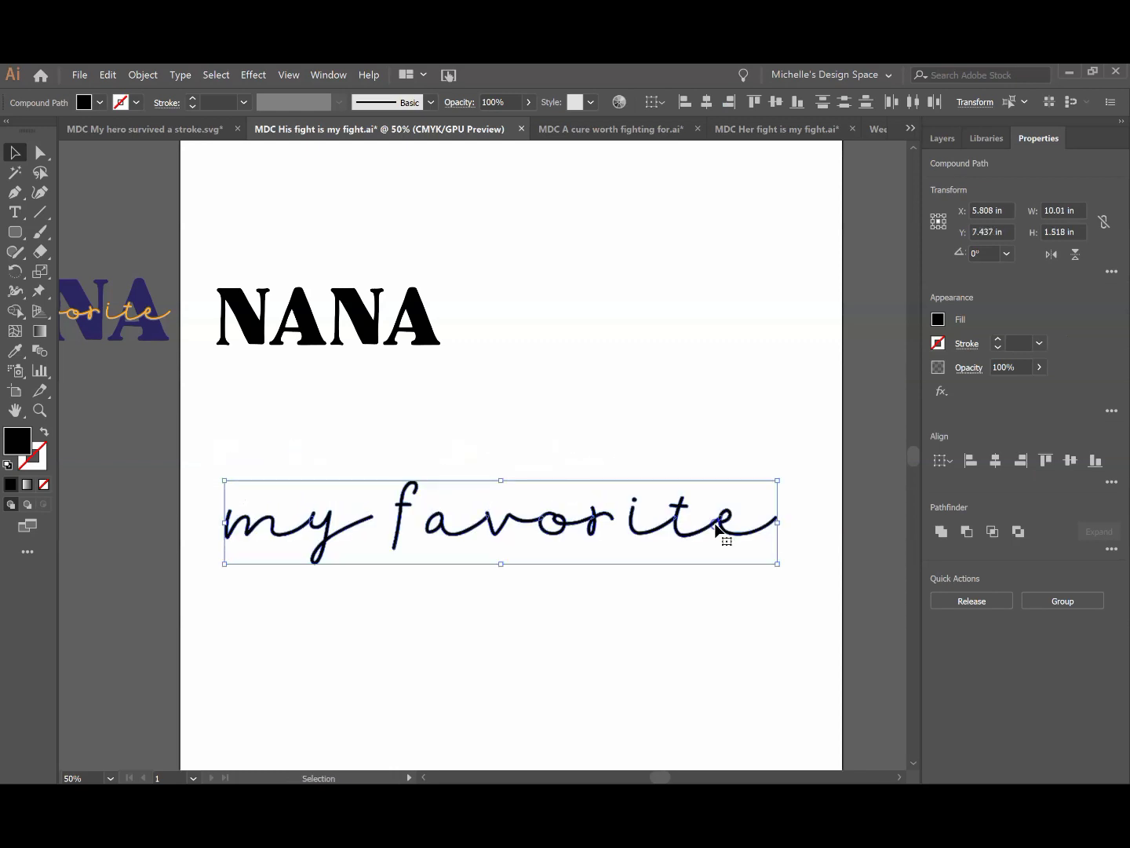
{"action": "left_click", "coordinate": [625, 399]}
Scale the NANA letters up proportionally to about 11.62 in wide and nudge them into place
{"action": "left_click_drag", "start_coordinate": [203, 250], "coordinate": [478, 390]}
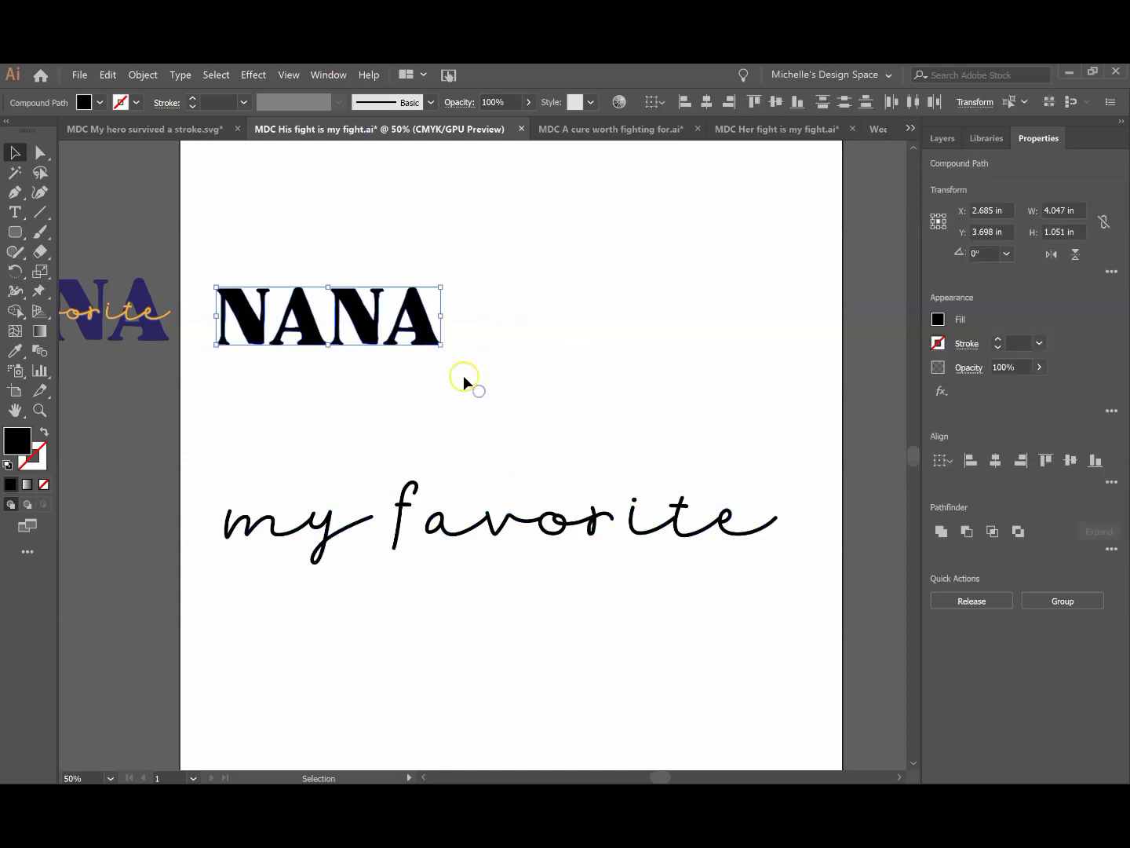
{"action": "left_click_drag", "start_coordinate": [442, 346], "coordinate": [581, 401]}
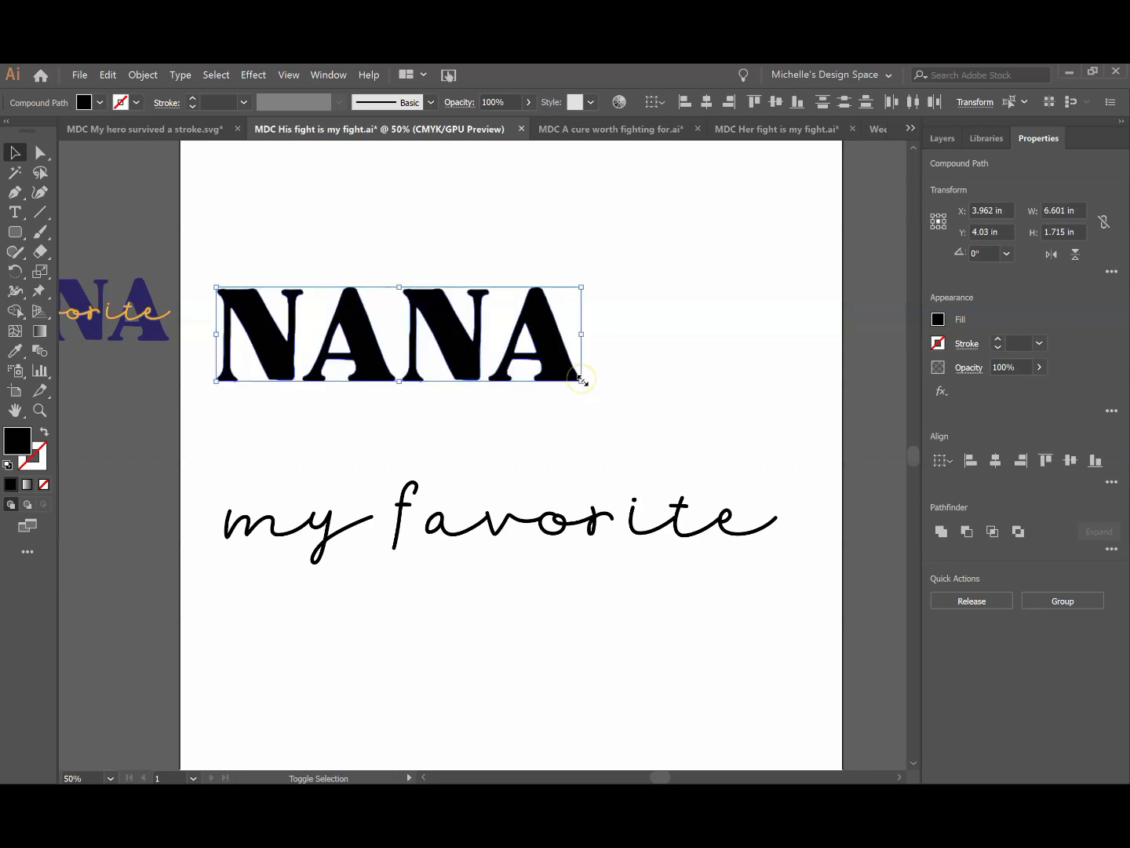
{"action": "left_click_drag", "start_coordinate": [583, 380], "coordinate": [821, 469]}
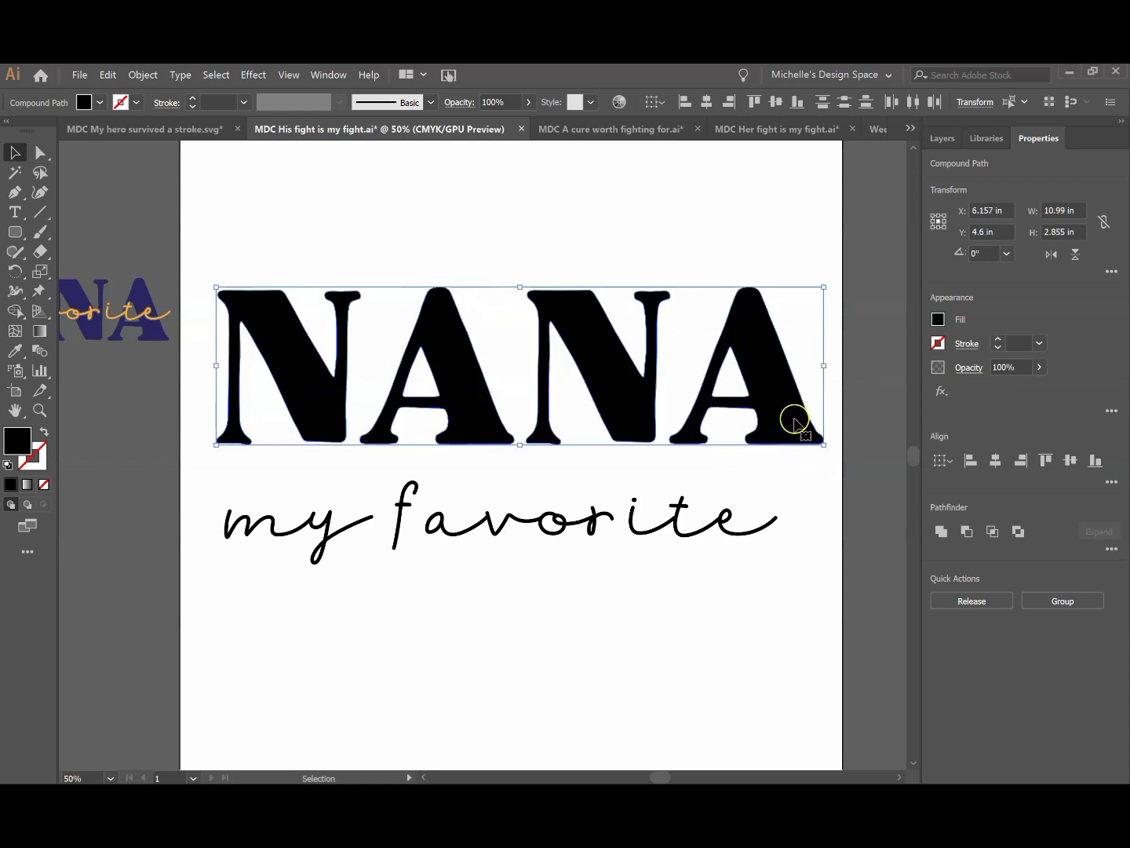
{"action": "mouse_move", "coordinate": [794, 417]}
{"action": "left_mouse_down"}
{"action": "mouse_move", "coordinate": [754, 413]}
{"action": "mouse_move", "coordinate": [773, 416]}
{"action": "left_mouse_up"}
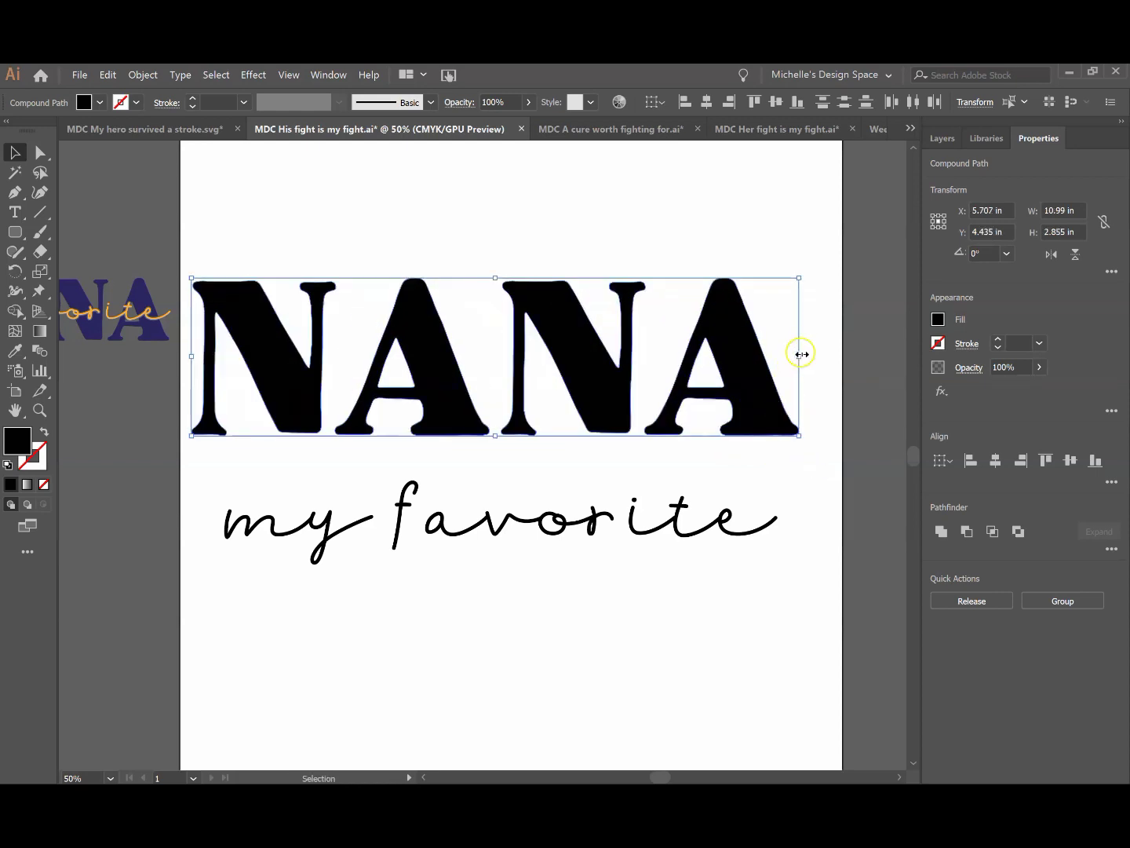
{"action": "left_click_drag", "start_coordinate": [802, 354], "coordinate": [726, 367]}
{"action": "key", "text": "ctrl+z"}
{"action": "left_click_drag", "start_coordinate": [797, 435], "coordinate": [832, 455]}
{"action": "left_click_drag", "start_coordinate": [438, 390], "coordinate": [432, 389]}
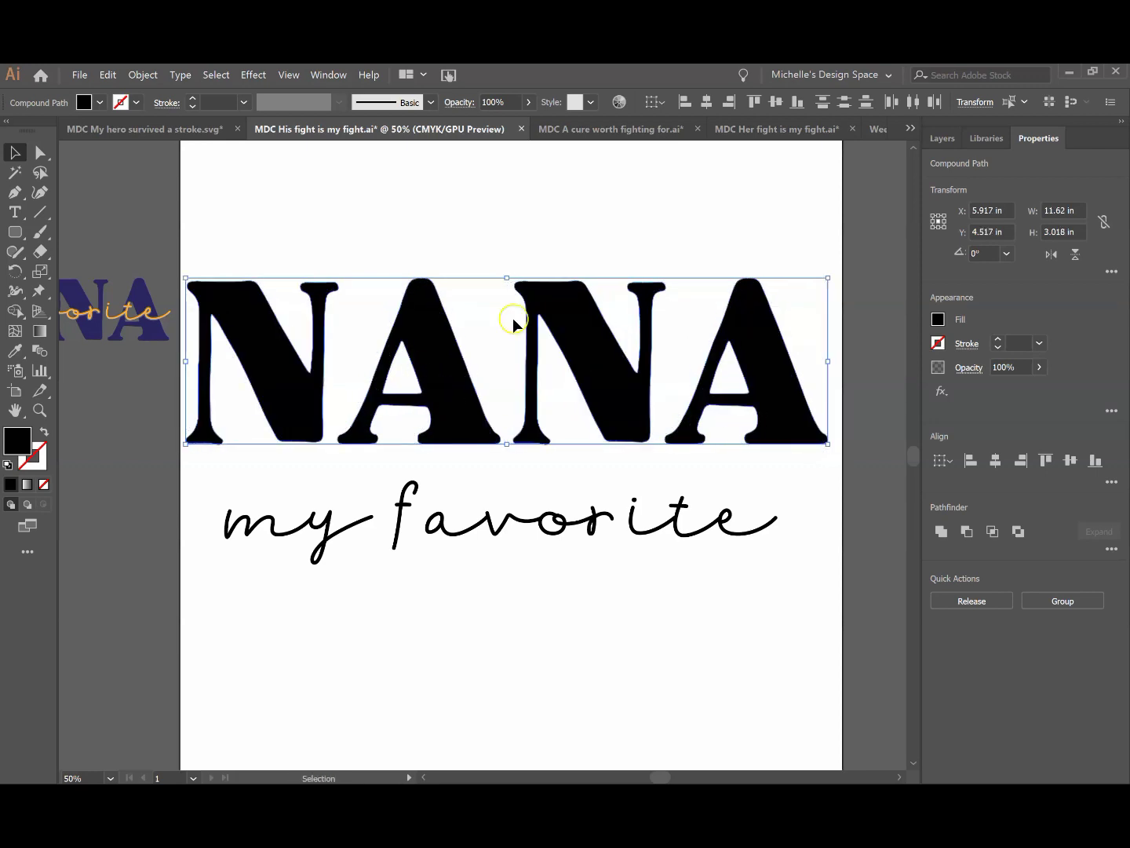
{"action": "left_click", "coordinate": [749, 381]}
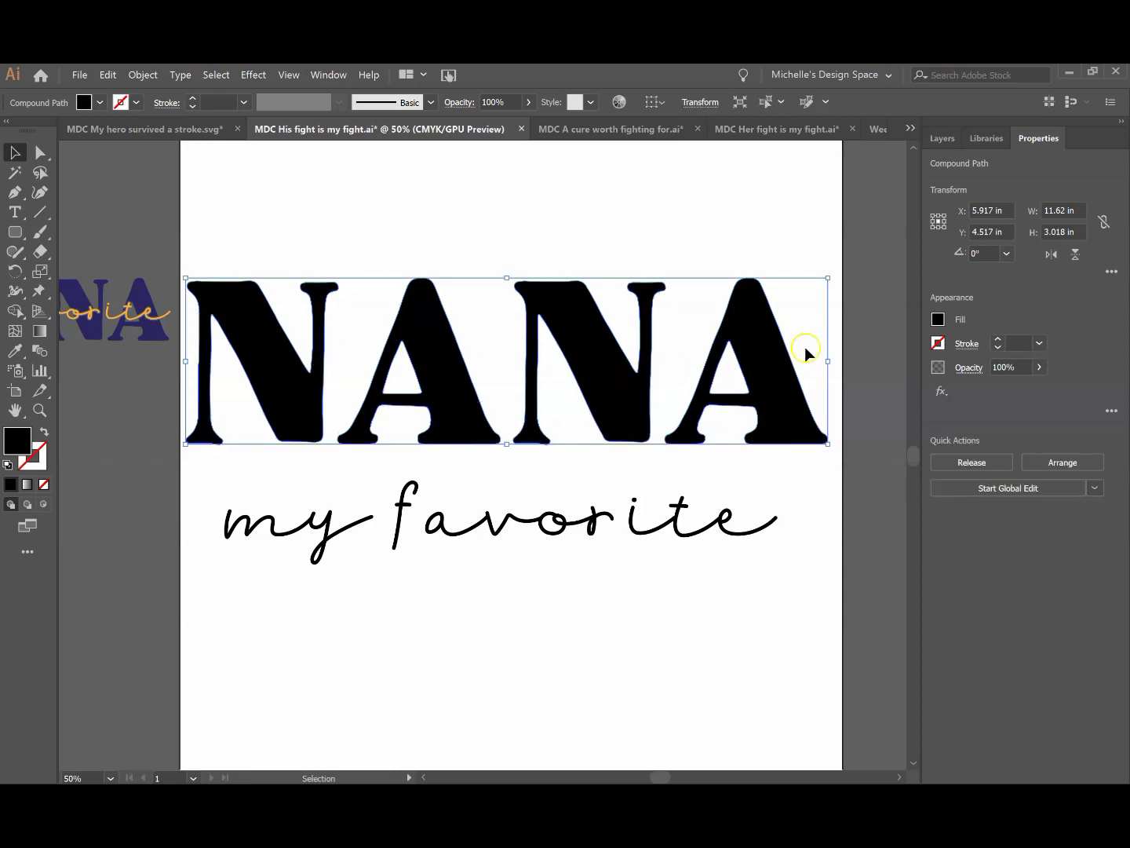
Select all of the separate 'my favorite' script letters together
{"action": "left_click", "coordinate": [699, 559]}
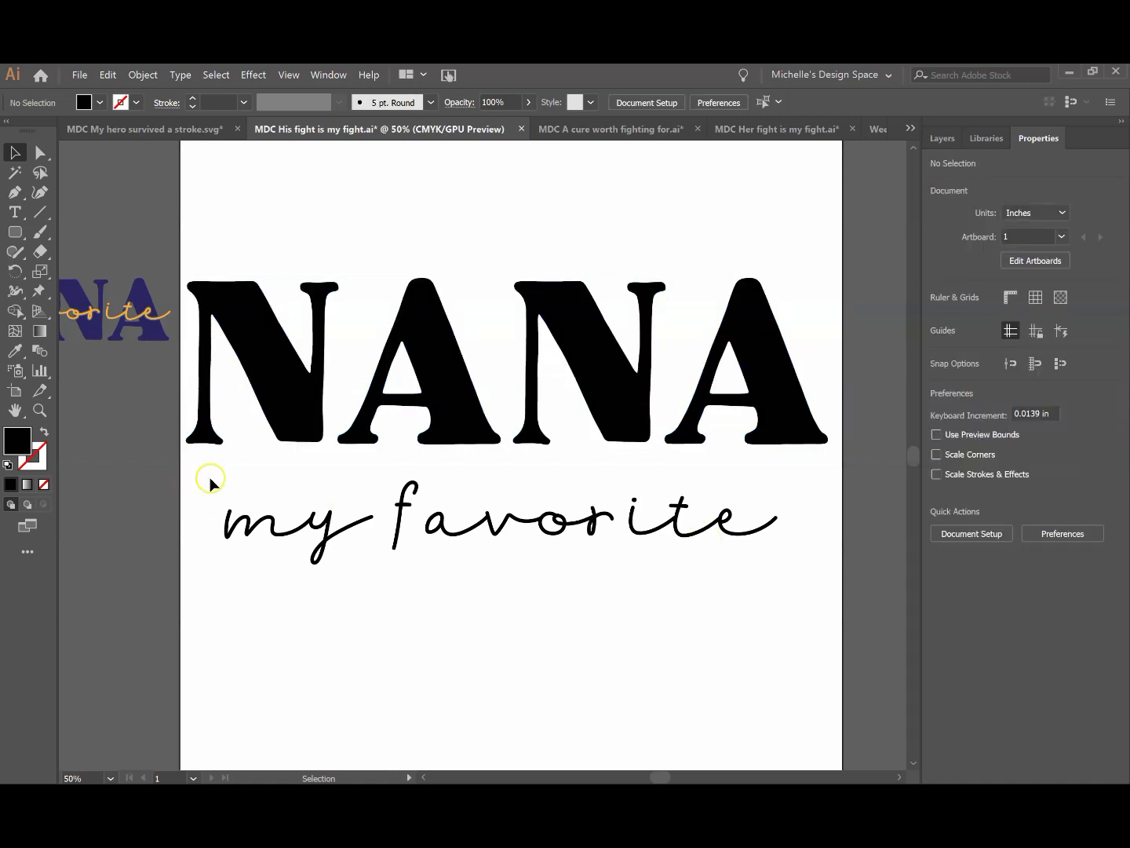
{"action": "left_click_drag", "start_coordinate": [209, 472], "coordinate": [819, 591]}
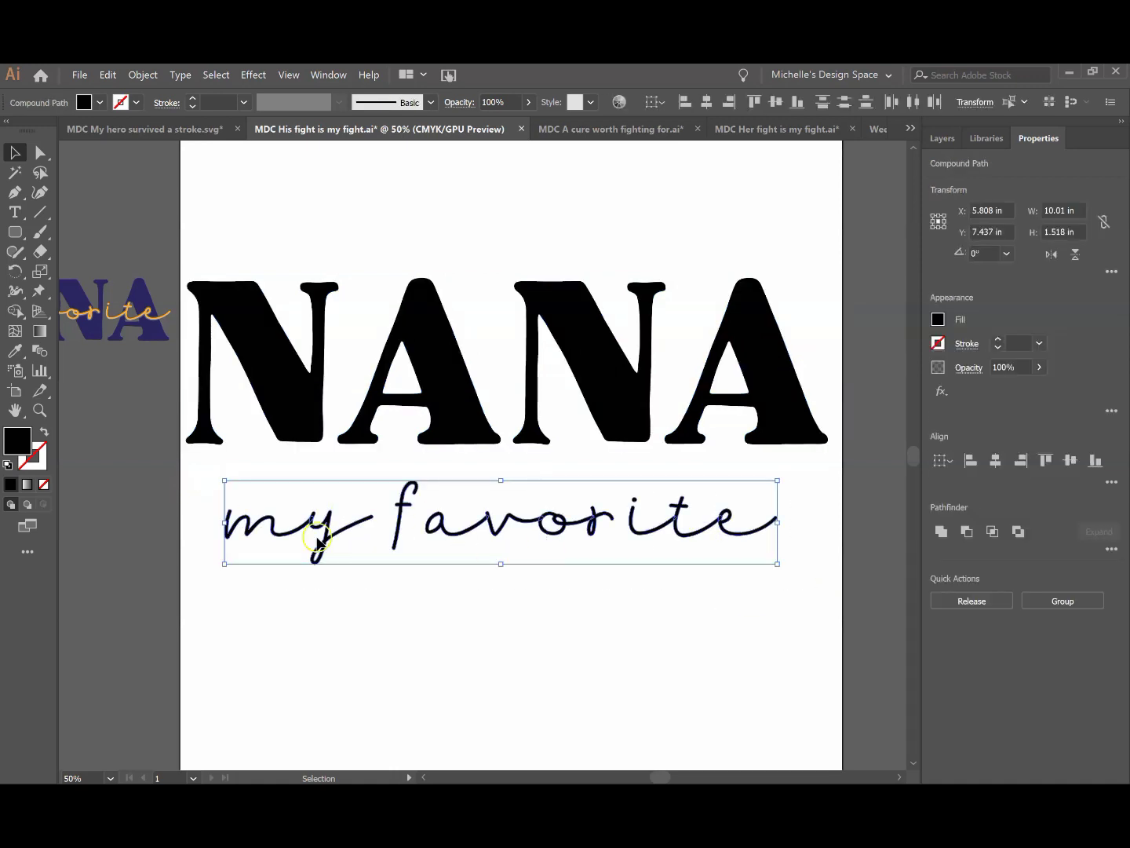
{"action": "left_click", "coordinate": [383, 583]}
{"action": "left_click", "coordinate": [258, 532]}
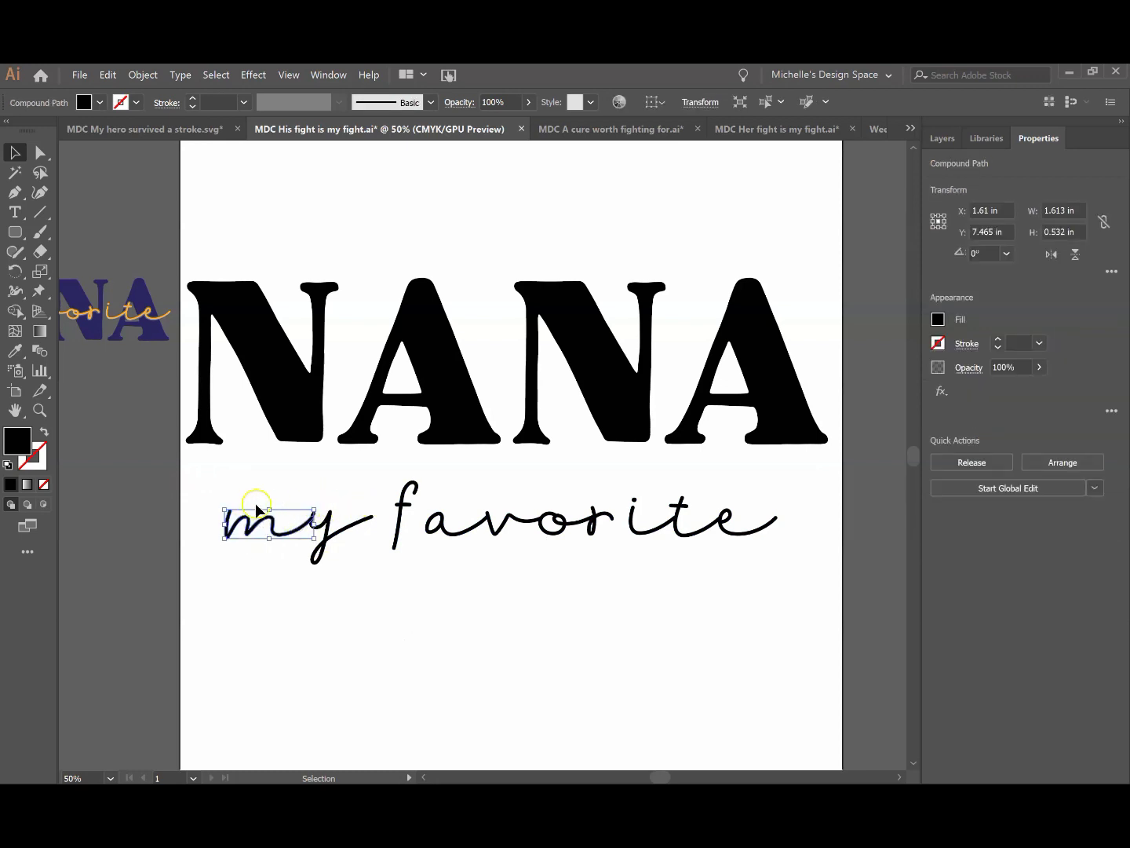
{"action": "left_click_drag", "start_coordinate": [205, 468], "coordinate": [753, 608]}
{"action": "left_click_drag", "start_coordinate": [820, 611], "coordinate": [820, 612]}
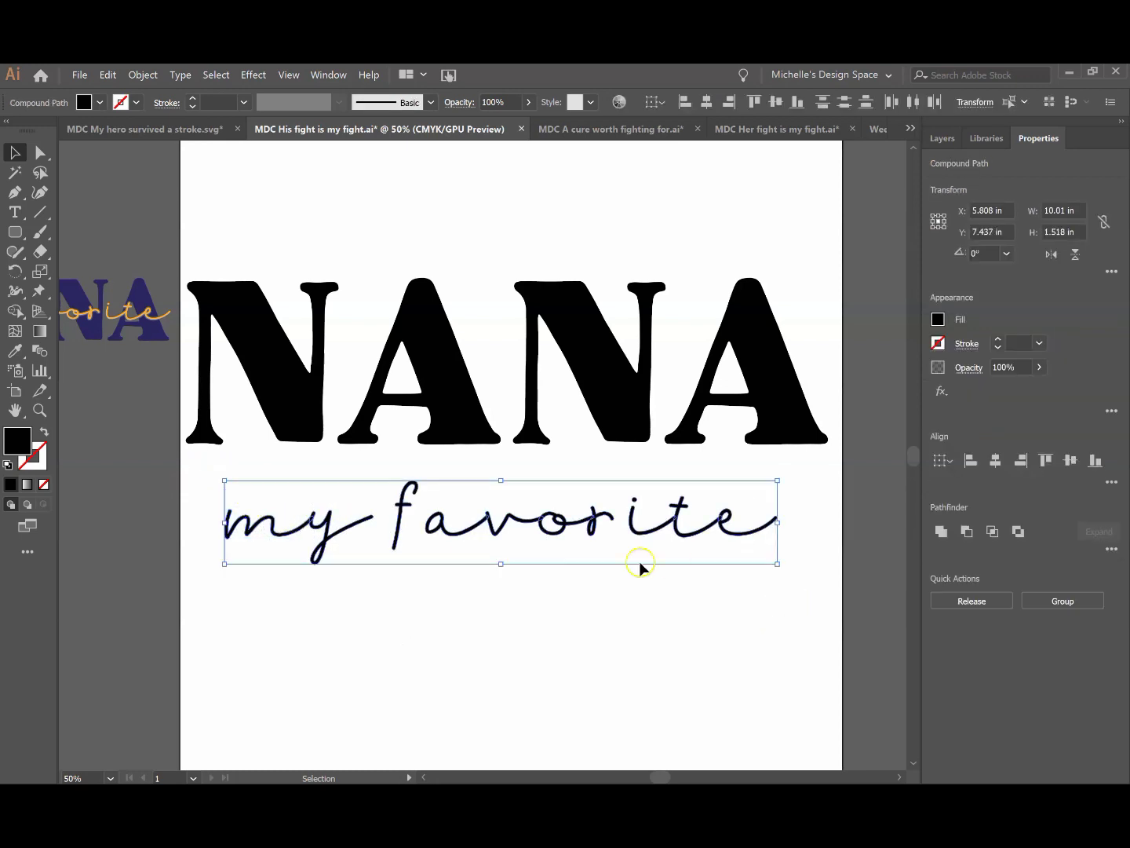
{"action": "left_click", "coordinate": [272, 528]}
{"action": "left_click", "coordinate": [760, 536]}
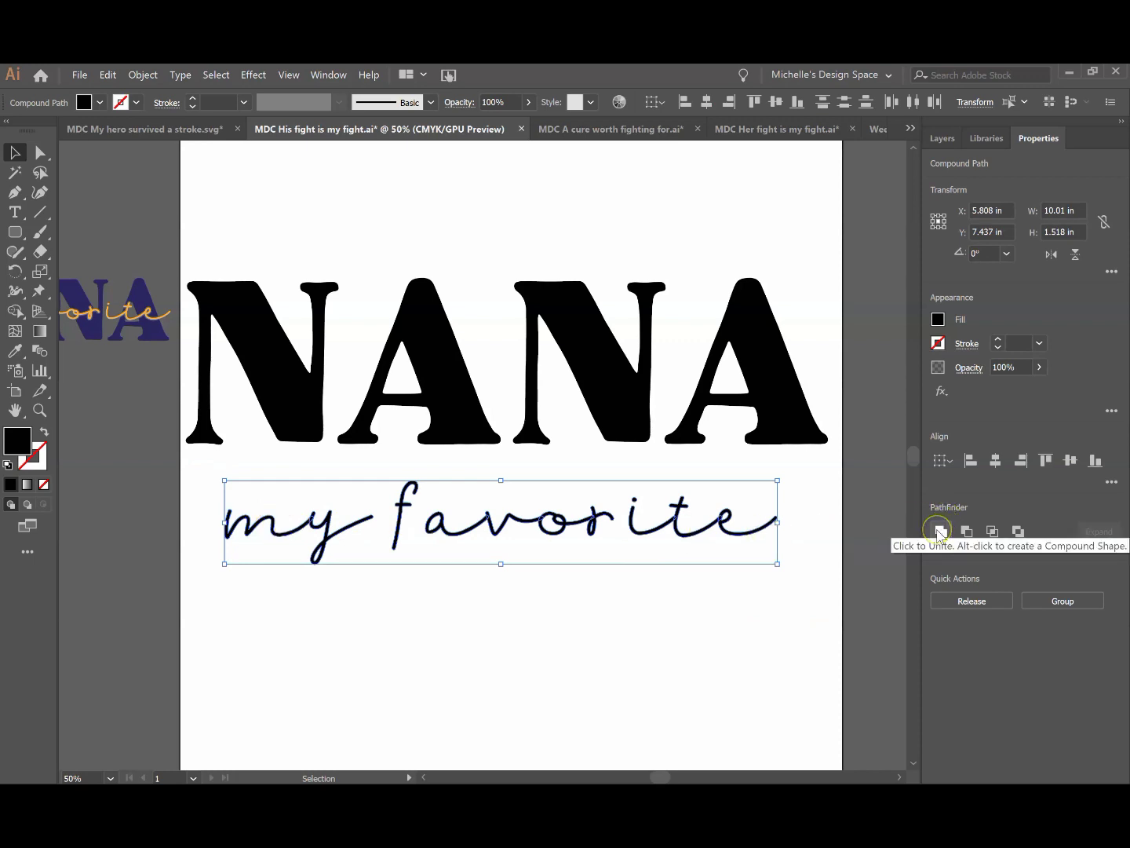
{"action": "left_click", "coordinate": [785, 522]}
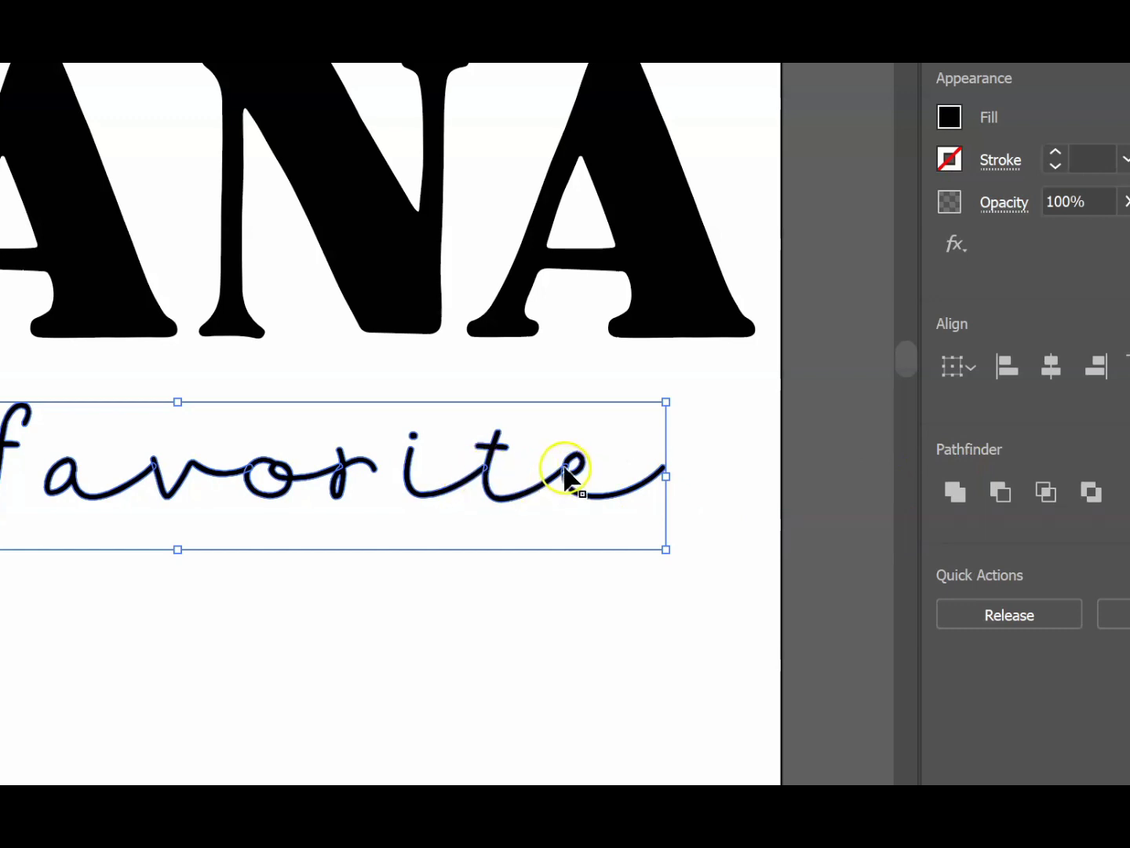
Unite the script letters, make them a compound path with Ctrl+8, and move it over NANA
{"action": "left_click", "coordinate": [953, 492]}
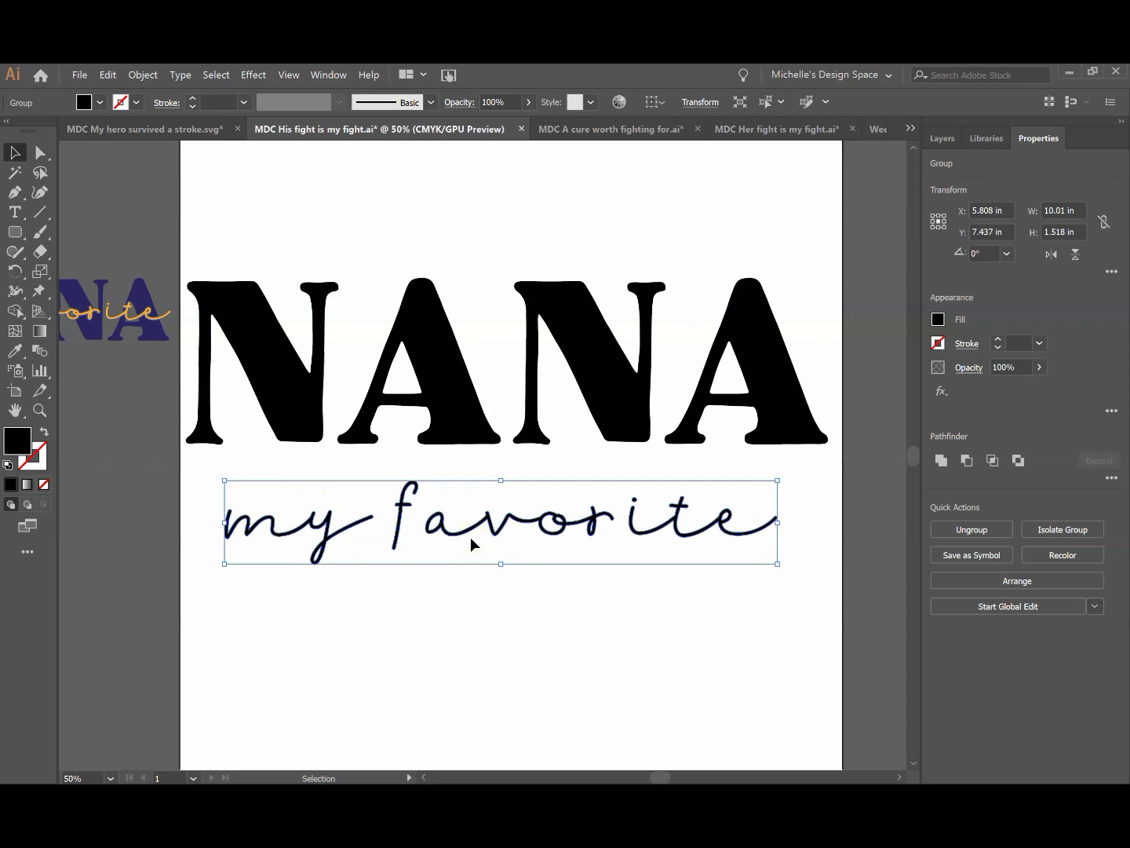
{"action": "key", "text": "ctrl+8"}
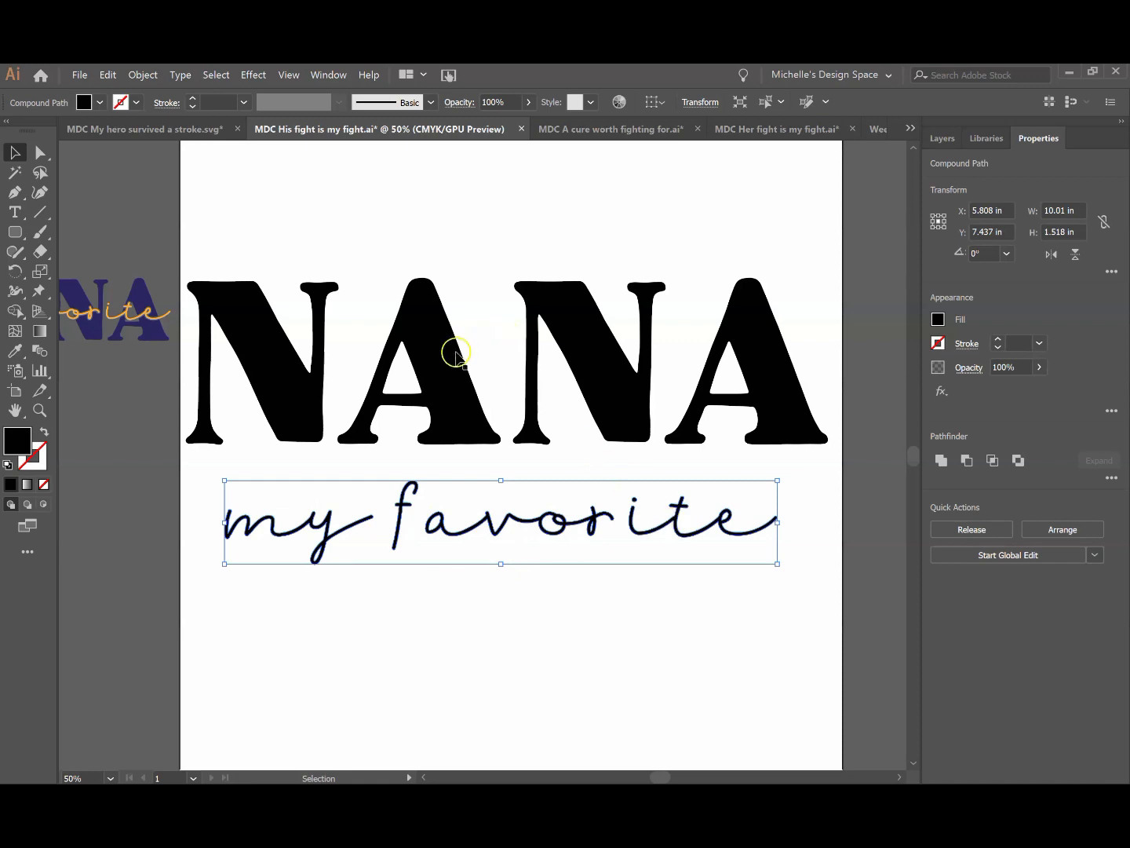
{"action": "left_click_drag", "start_coordinate": [454, 547], "coordinate": [451, 387]}
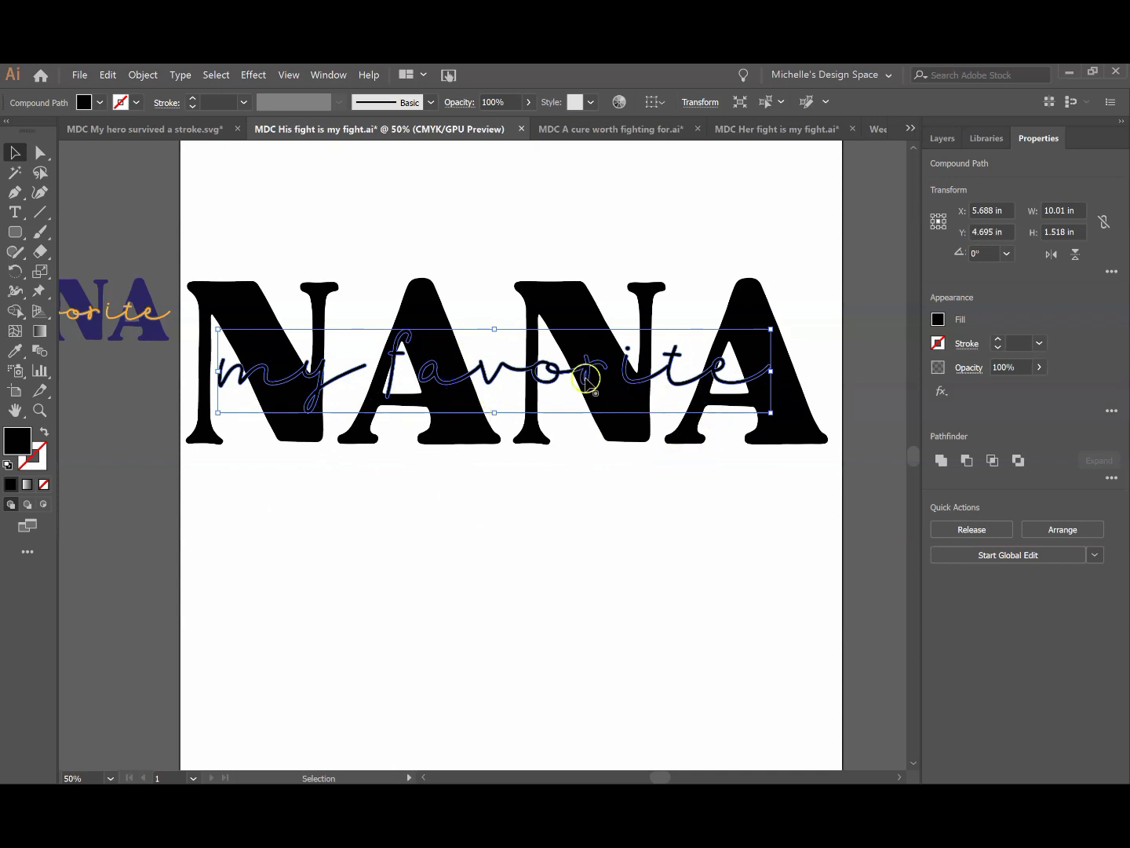
Give the script a grey fill and fill NANA green after trying blue
{"action": "left_click", "coordinate": [937, 320]}
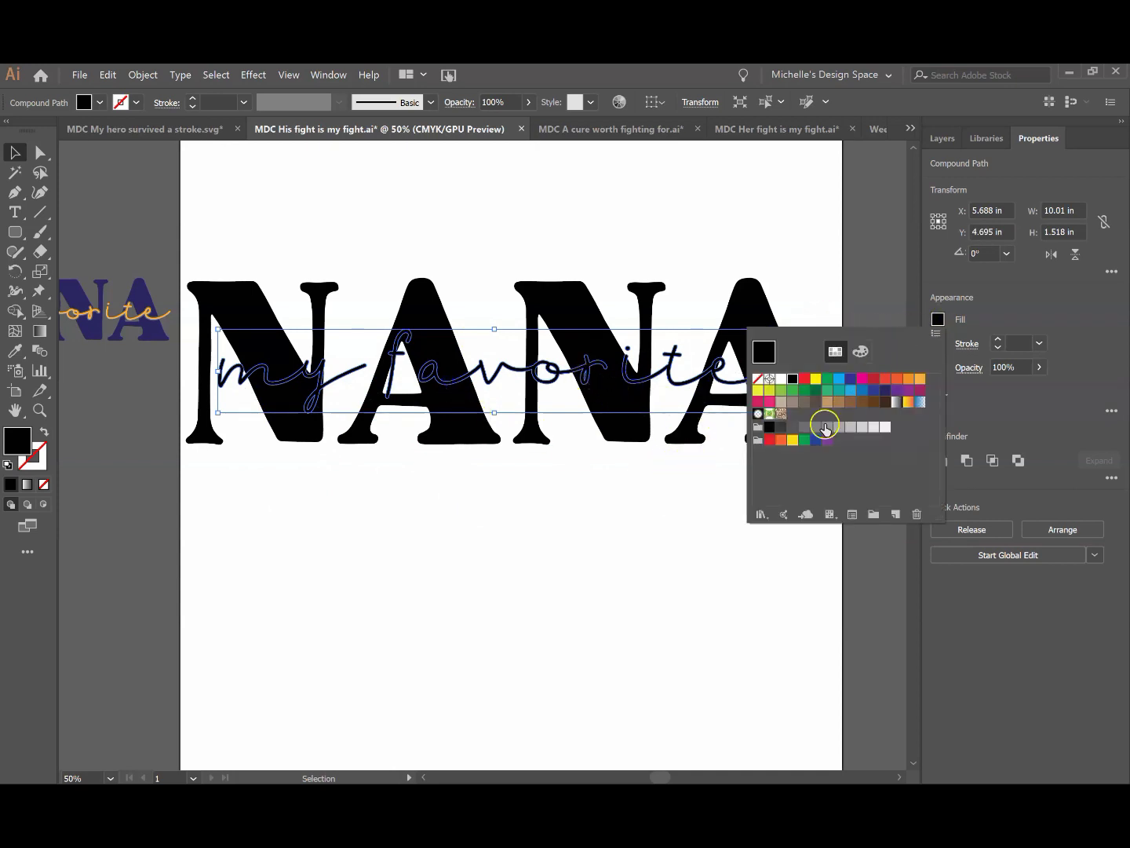
{"action": "left_click", "coordinate": [853, 432]}
{"action": "left_click", "coordinate": [628, 494]}
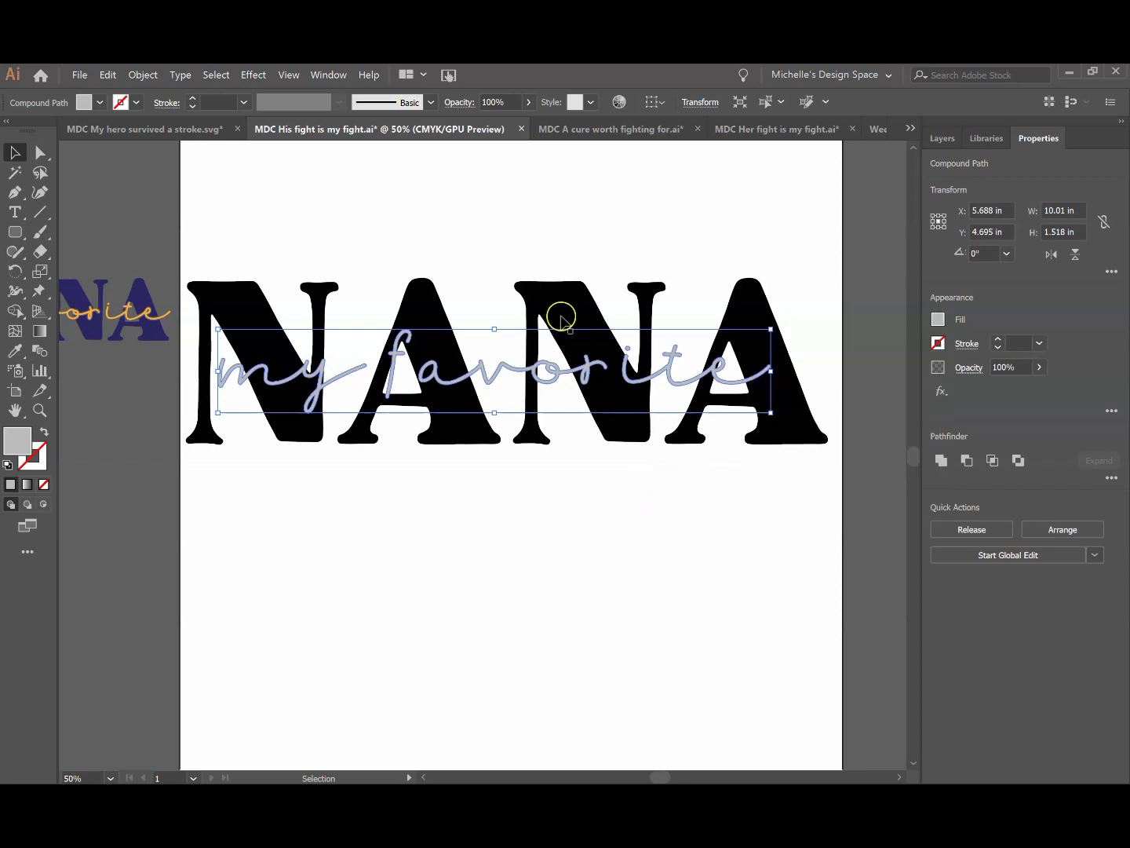
{"action": "left_click", "coordinate": [561, 315]}
{"action": "left_click", "coordinate": [937, 319]}
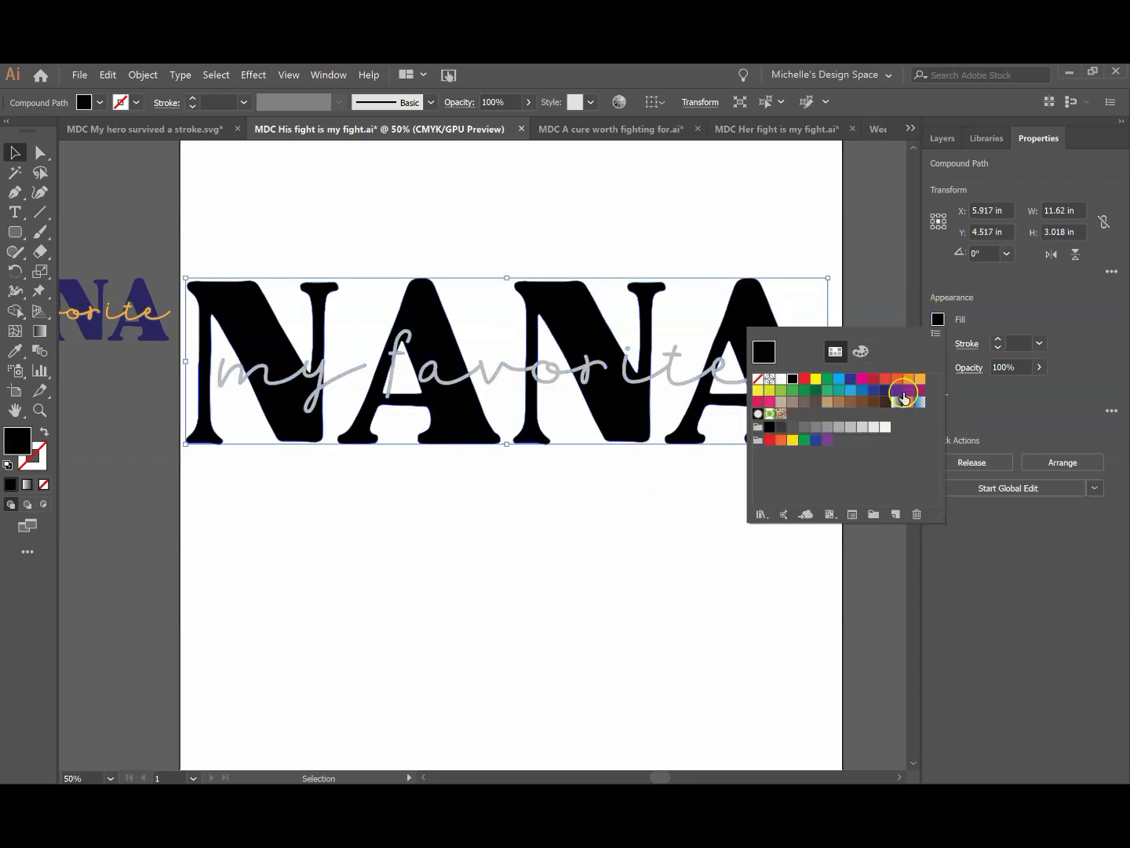
{"action": "left_click", "coordinate": [864, 397]}
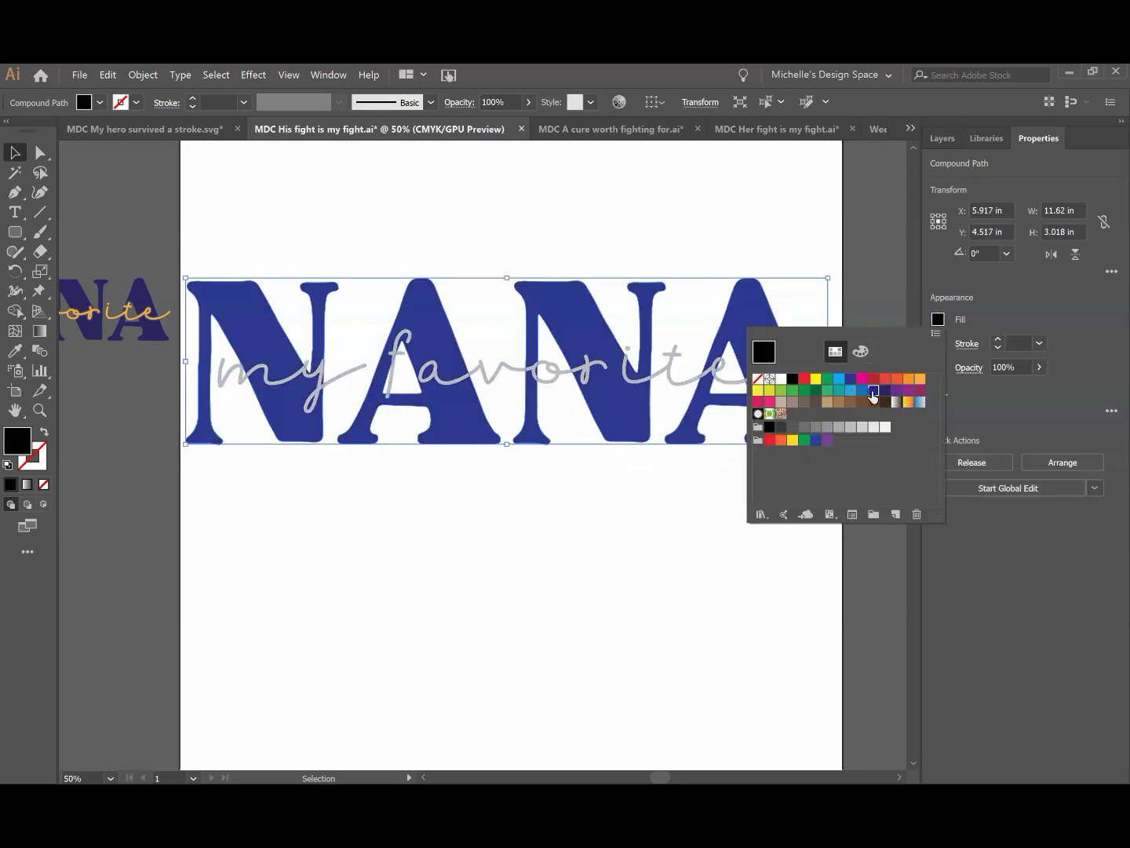
{"action": "left_click", "coordinate": [540, 491]}
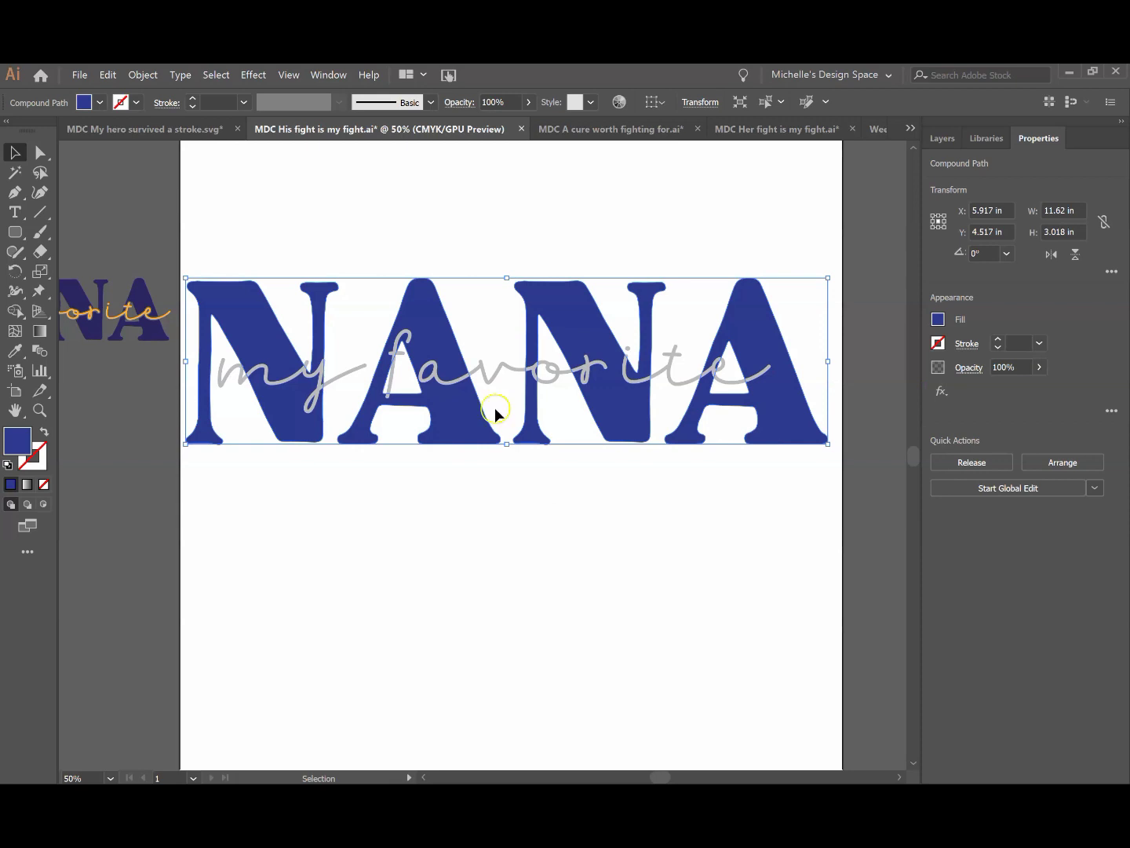
{"action": "left_click", "coordinate": [937, 320]}
{"action": "left_click", "coordinate": [816, 395]}
Fill the 'my favorite' script orange and deselect to review the colours
{"action": "left_click", "coordinate": [613, 496]}
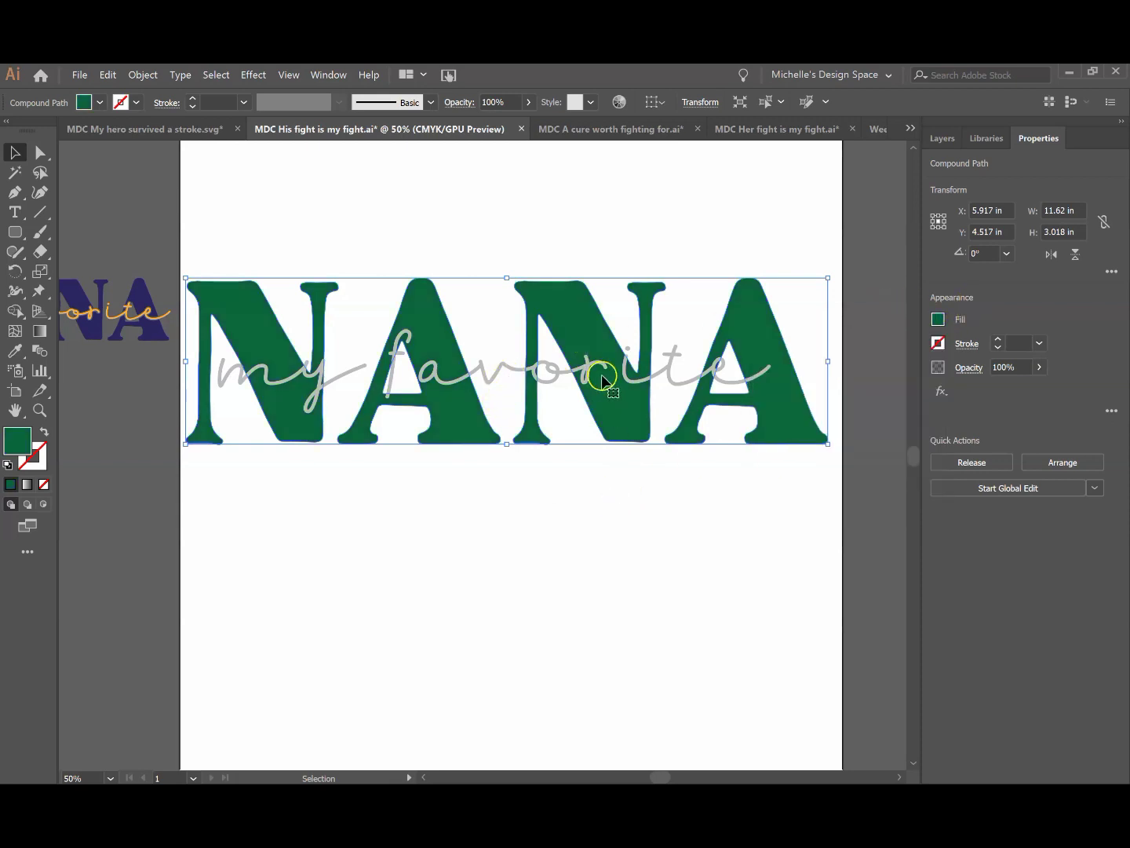
{"action": "left_click", "coordinate": [586, 374]}
{"action": "left_click", "coordinate": [938, 320]}
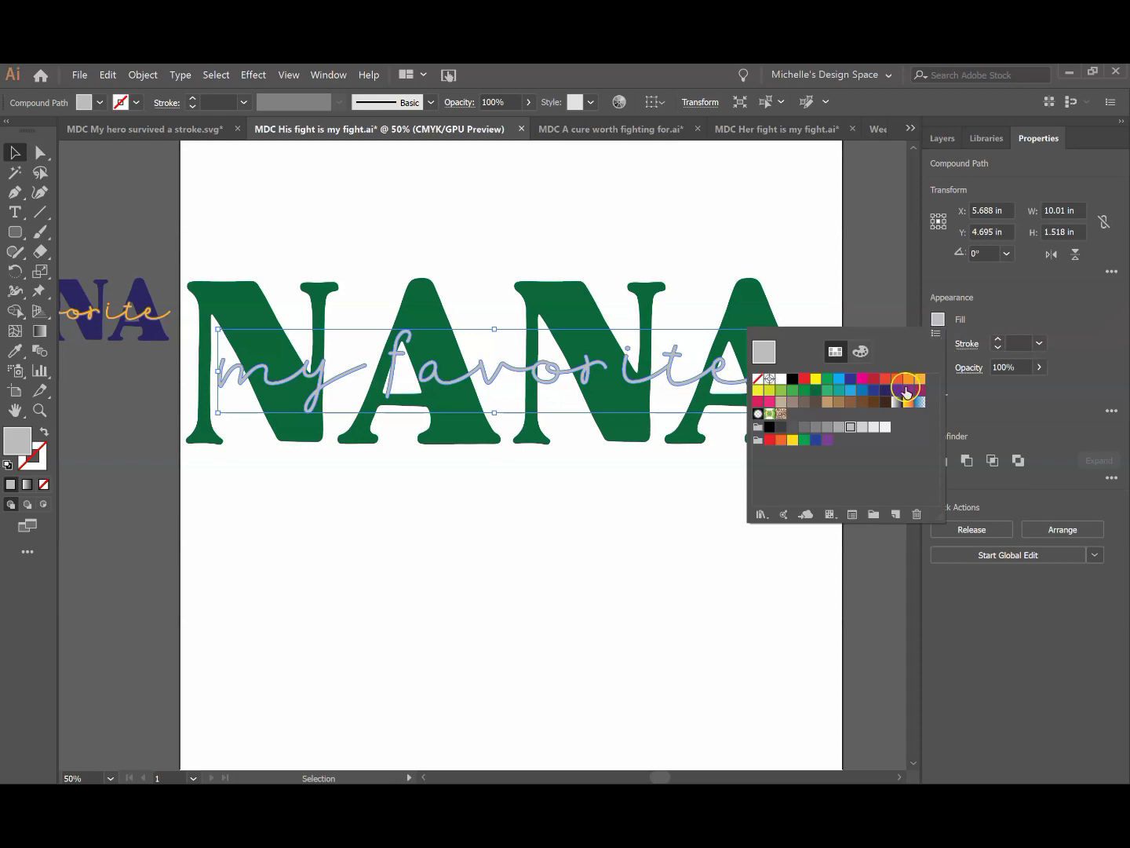
{"action": "left_click", "coordinate": [831, 405]}
{"action": "left_click", "coordinate": [553, 507]}
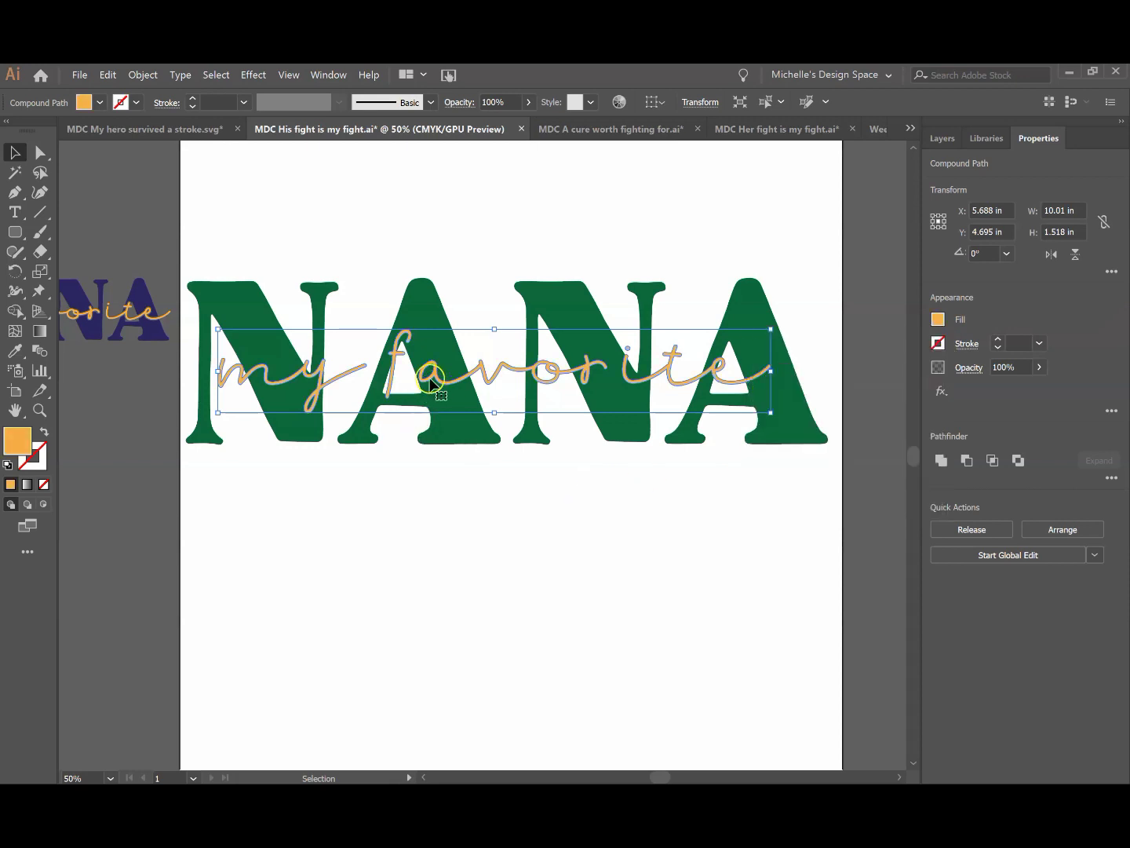
{"action": "left_click", "coordinate": [424, 477]}
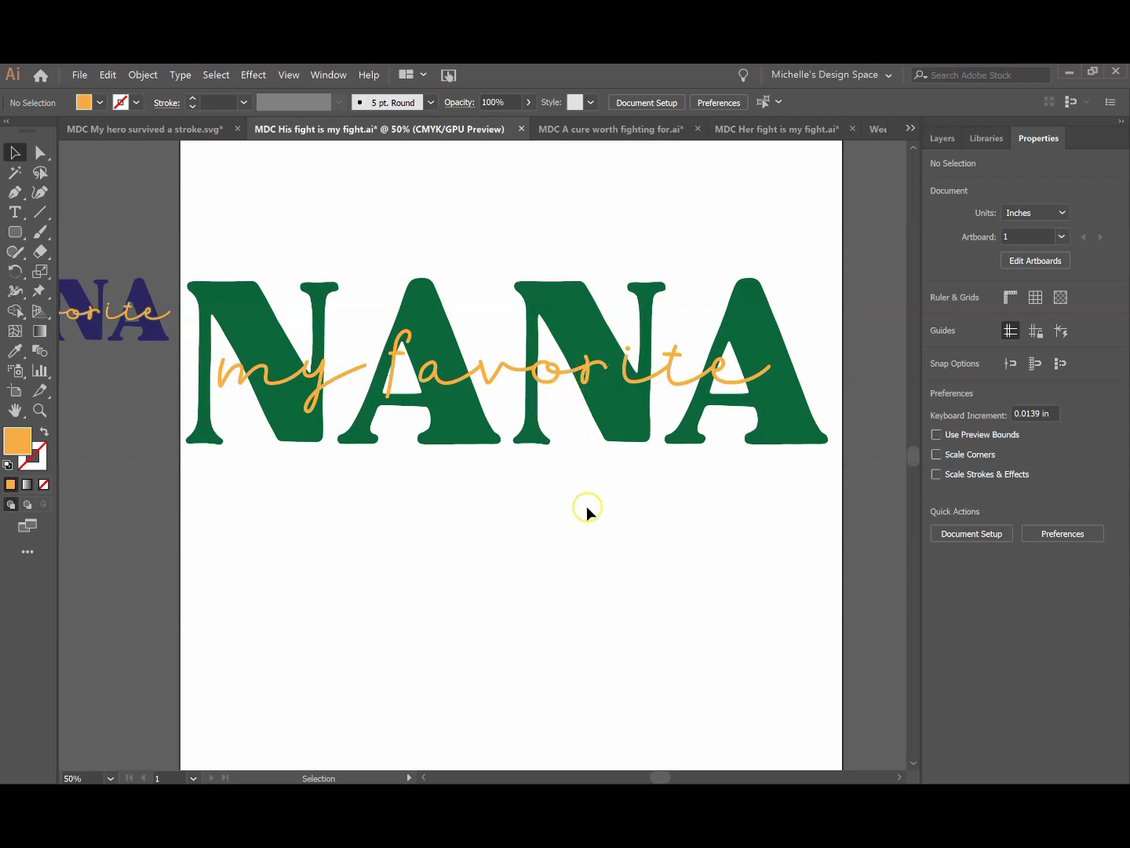
Apply a 0.055 in Offset Path to the 'my favorite' script, checking it with Preview
{"action": "left_click", "coordinate": [486, 375]}
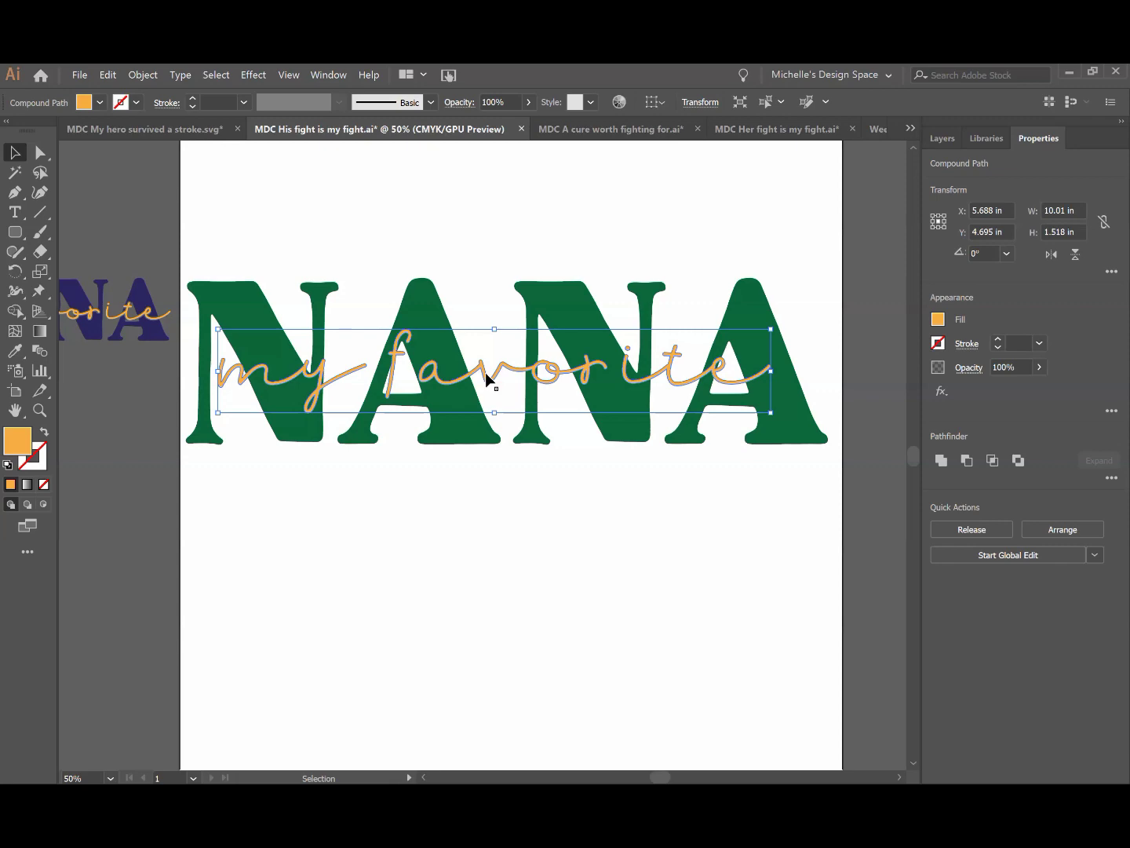
{"action": "left_click", "coordinate": [143, 75]}
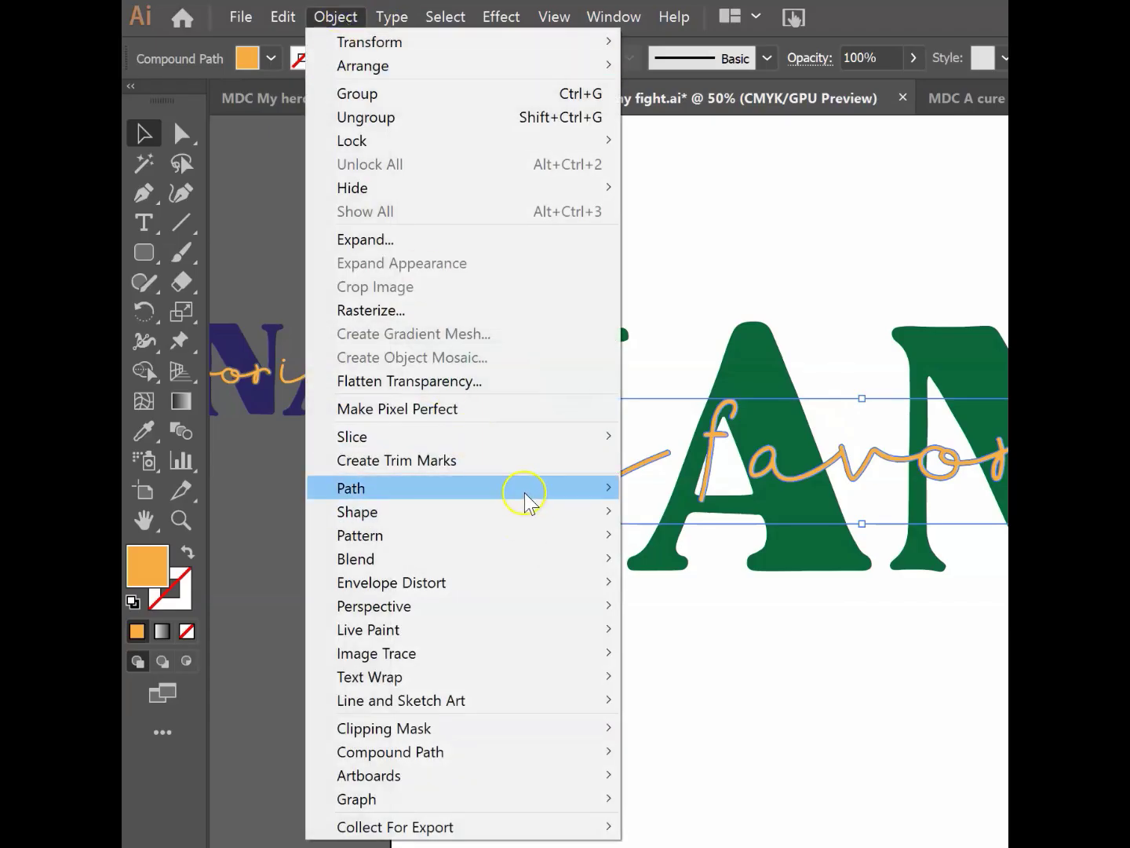
{"action": "mouse_move", "coordinate": [522, 495]}
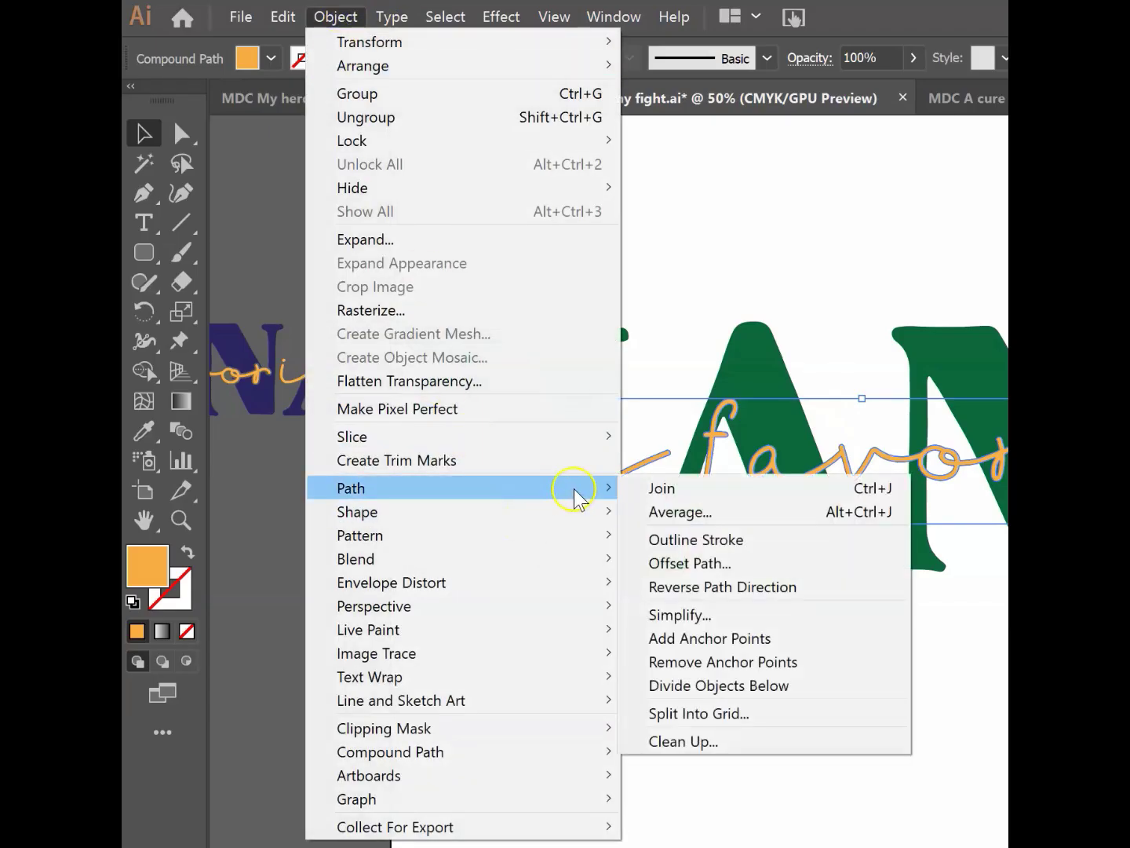
{"action": "left_click", "coordinate": [676, 571]}
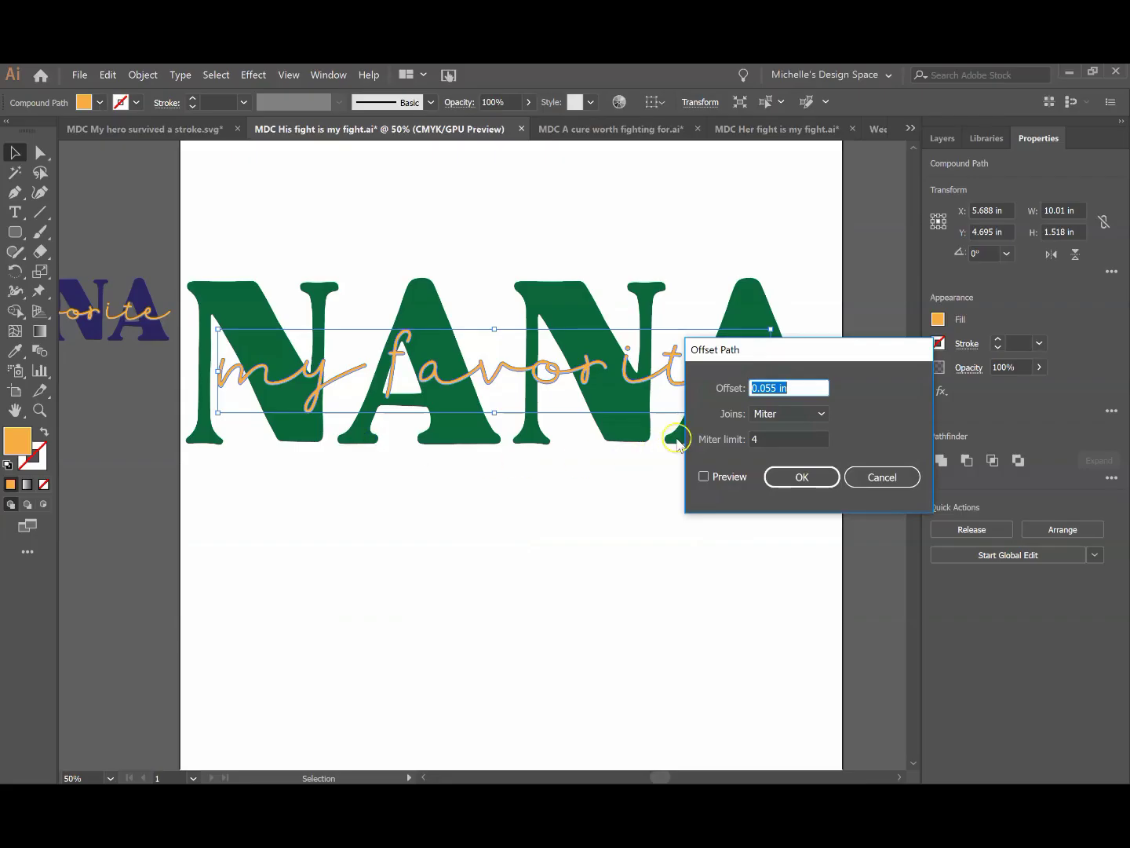
{"action": "left_click", "coordinate": [703, 478]}
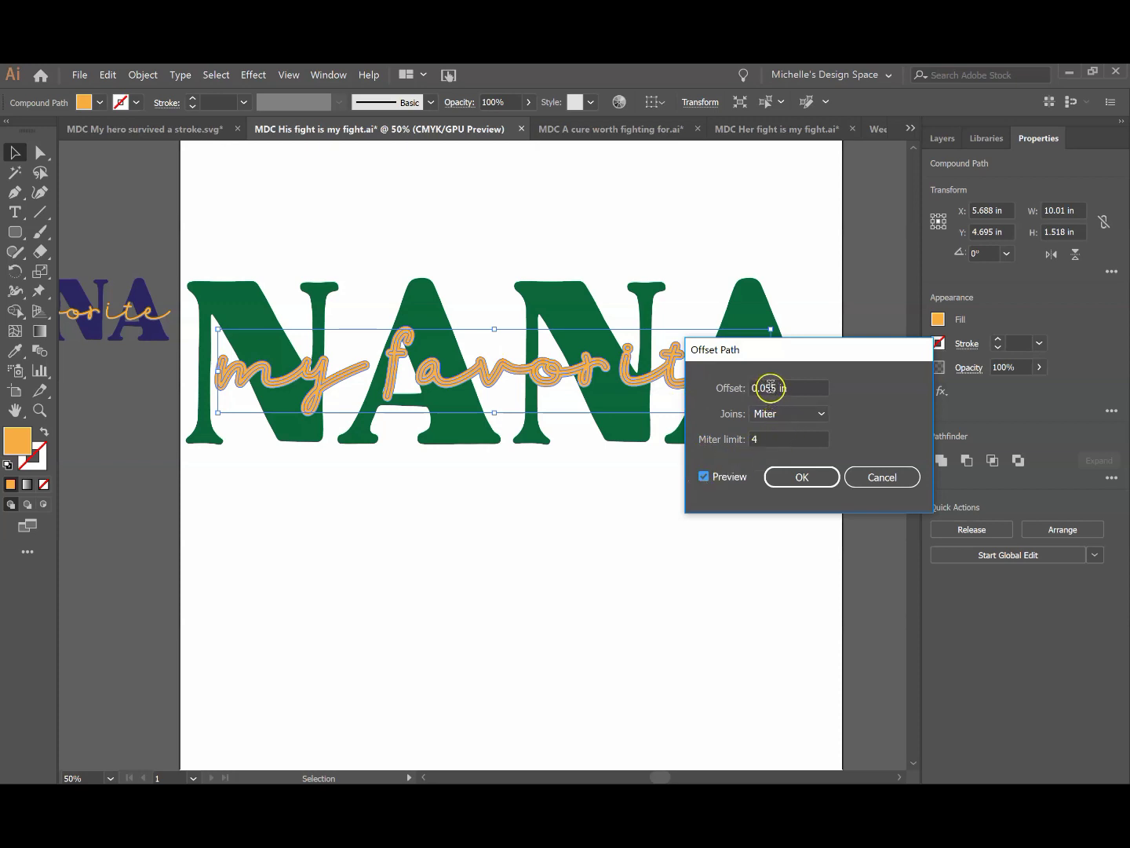
{"action": "left_click", "coordinate": [703, 478]}
{"action": "left_click", "coordinate": [704, 477]}
{"action": "left_click", "coordinate": [801, 478]}
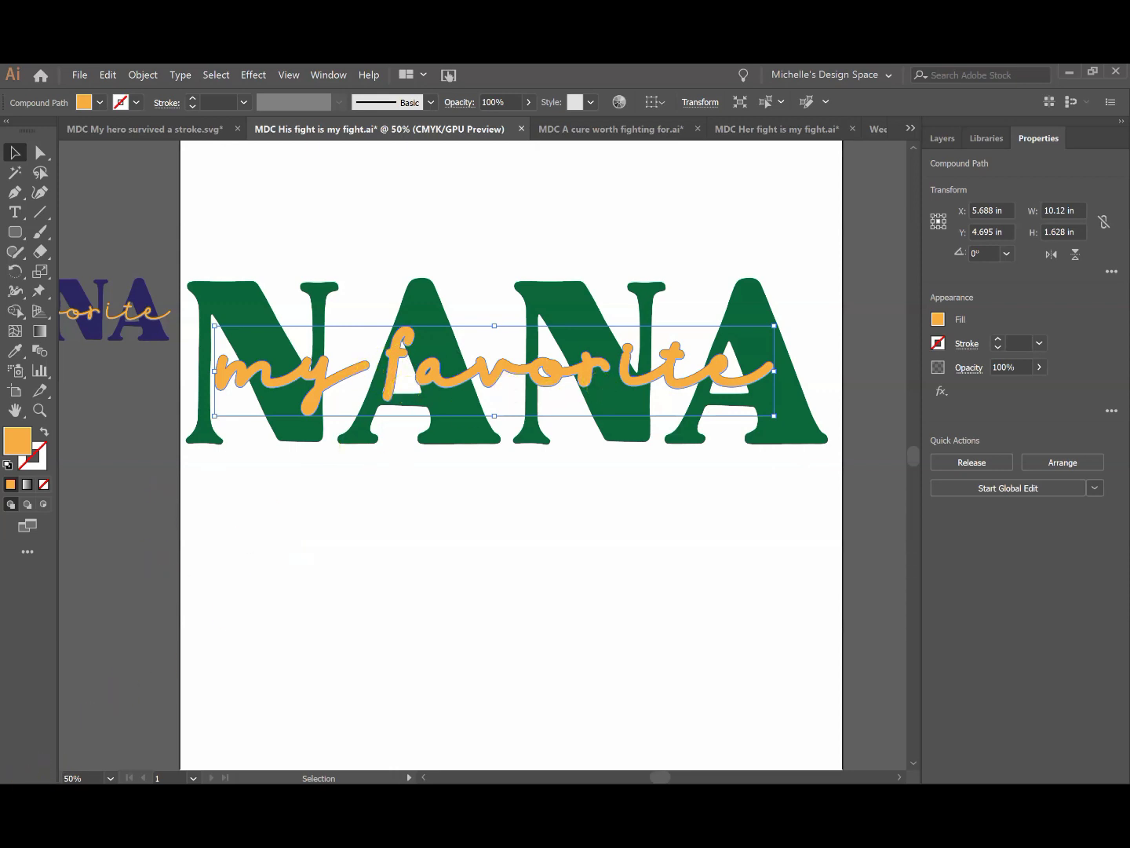
Give the offset 'my favorite' shape a white fill
{"action": "left_click", "coordinate": [938, 321]}
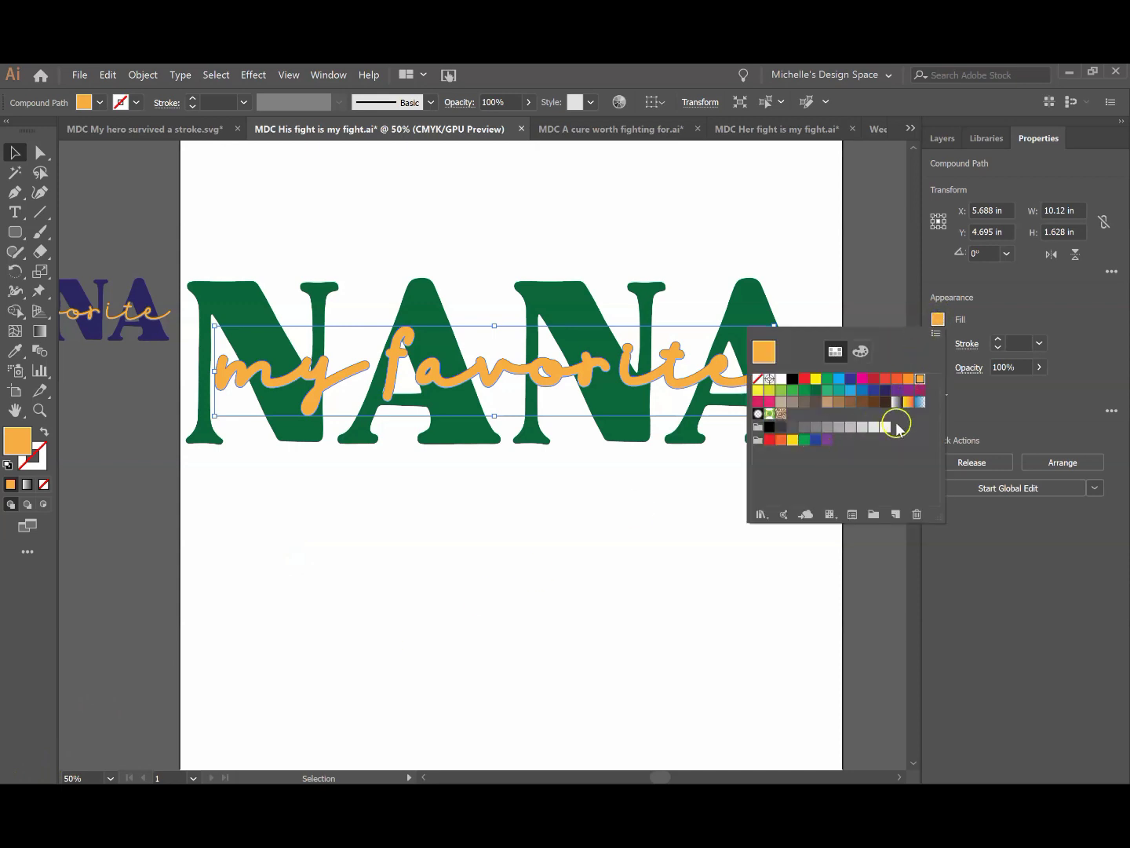
{"action": "left_click", "coordinate": [782, 378]}
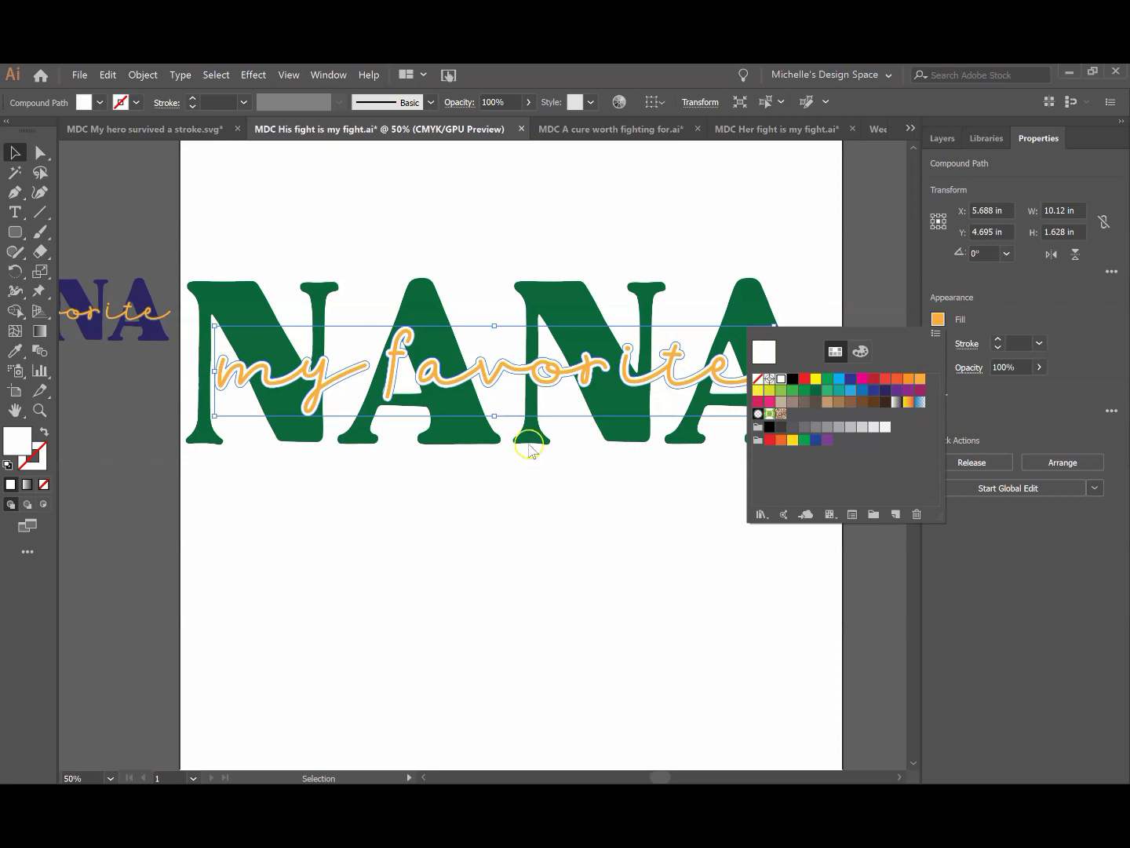
{"action": "left_click", "coordinate": [15, 150]}
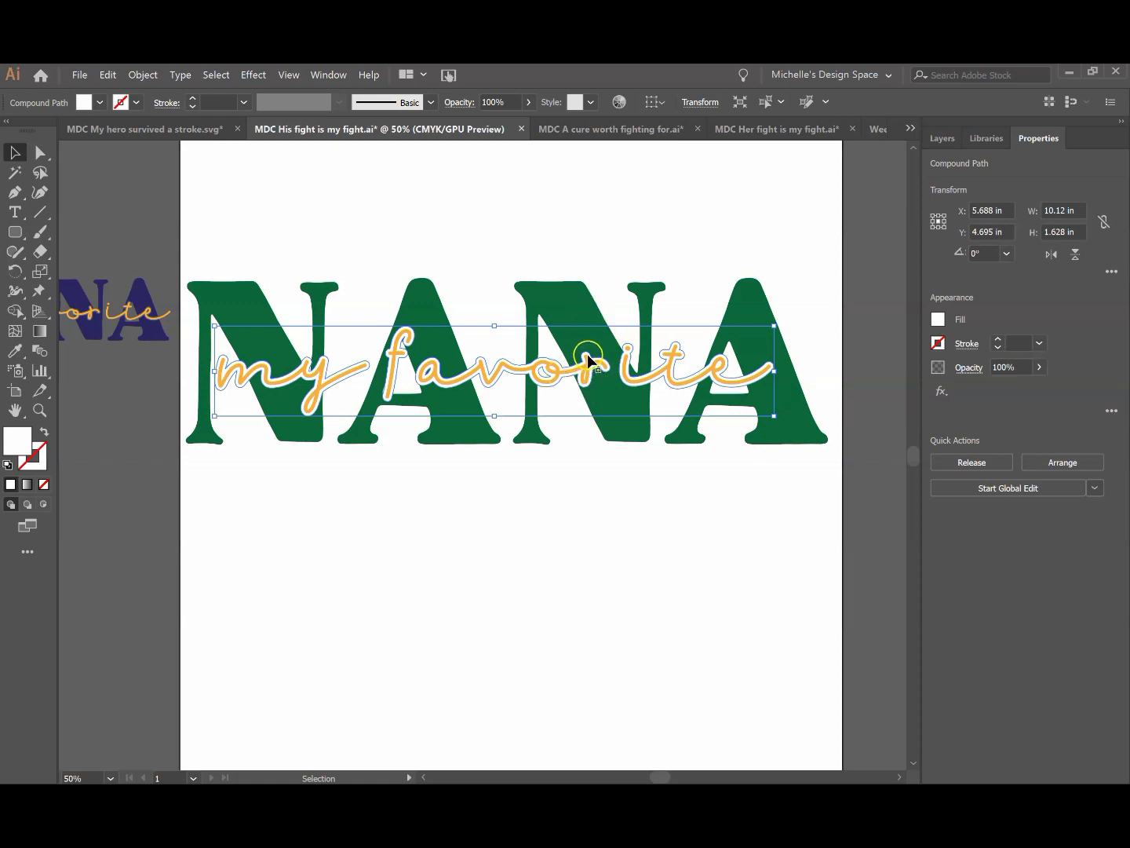
Add NANA to the selection and apply Pathfinder Minus Front to knock out the script outline
{"action": "left_click", "coordinate": [563, 313], "text": "shift"}
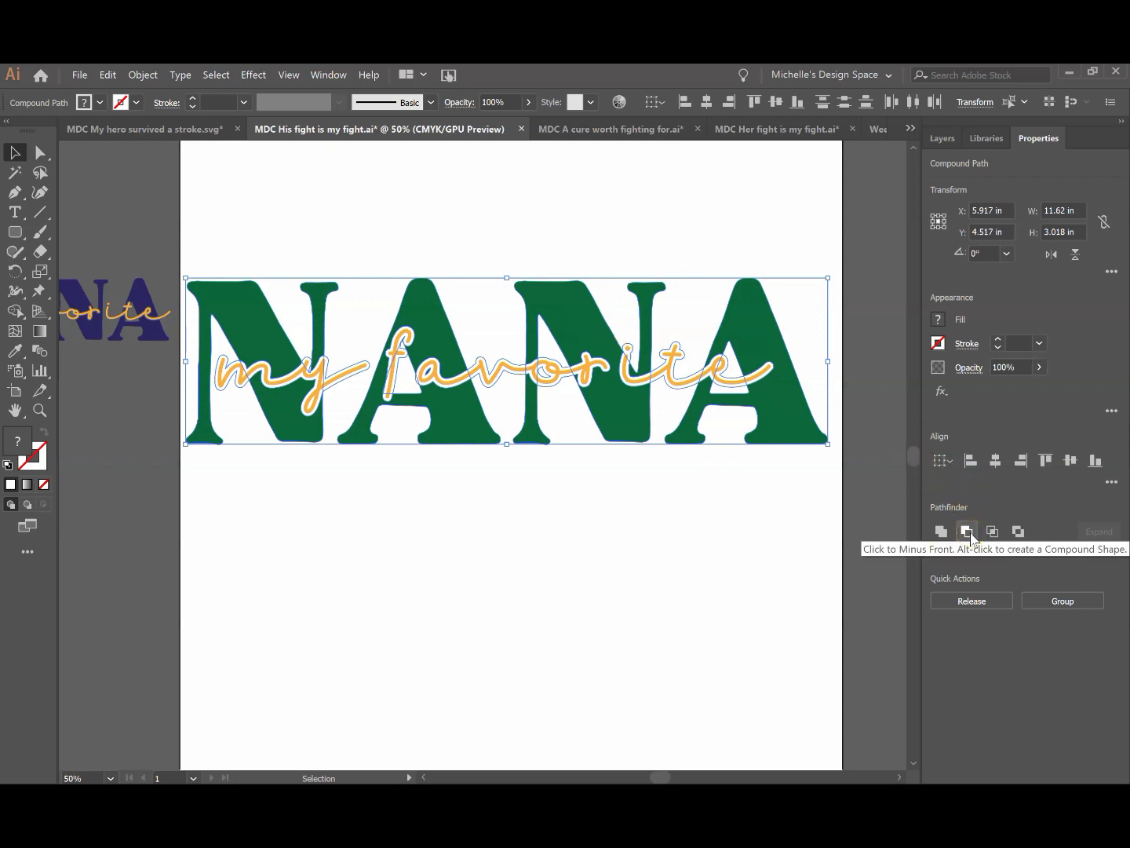
{"action": "left_click", "coordinate": [328, 75]}
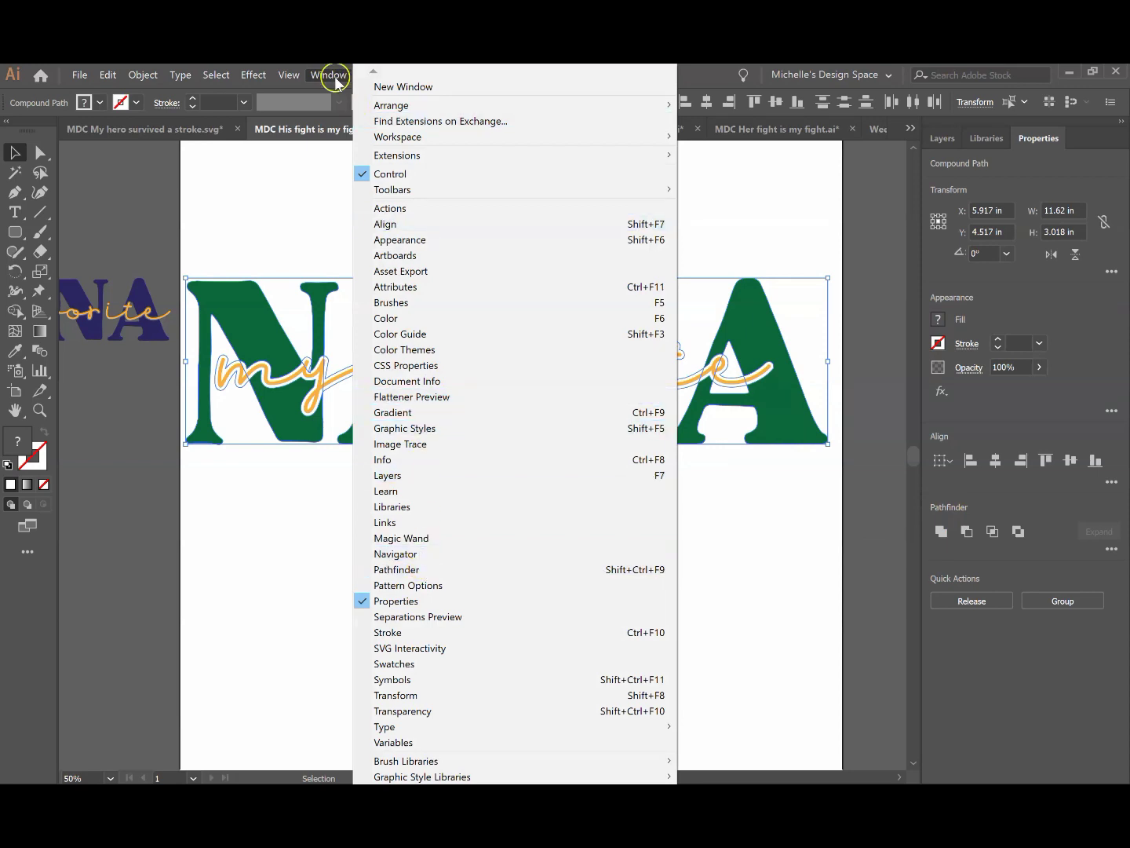
{"action": "left_click", "coordinate": [331, 76]}
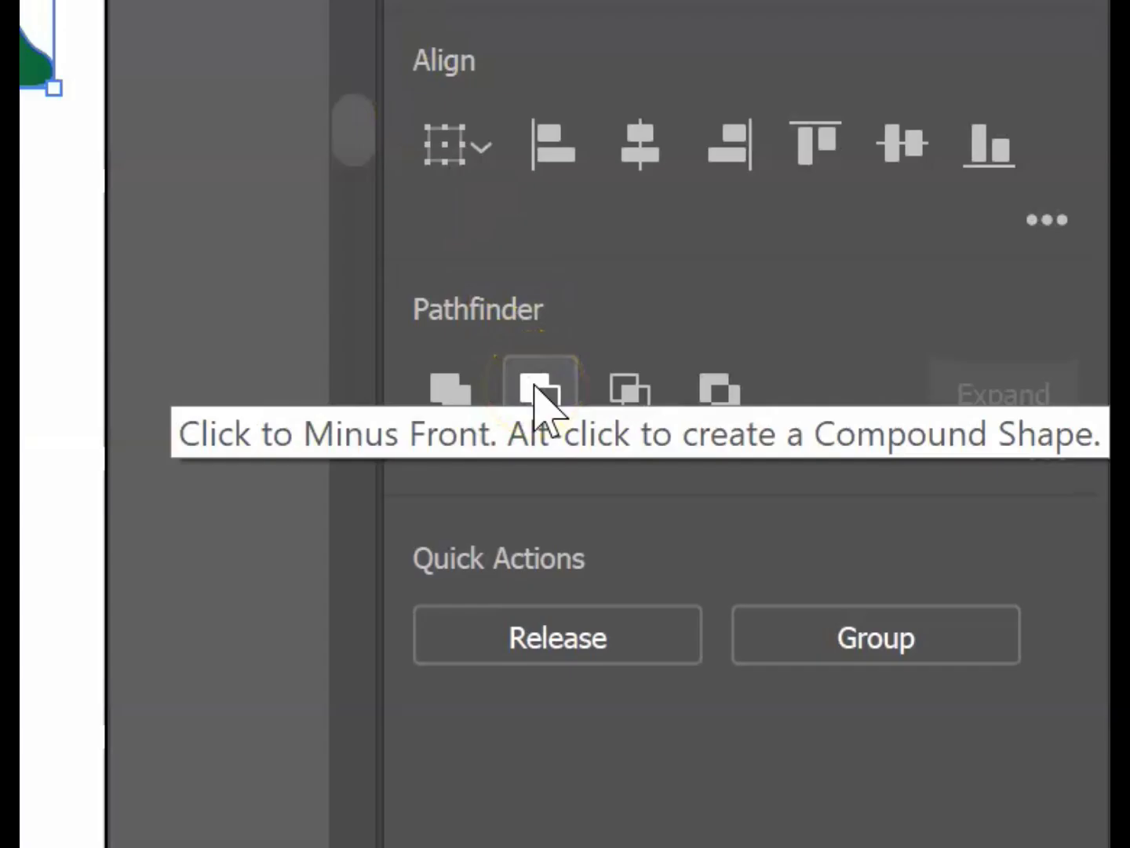
{"action": "left_click", "coordinate": [537, 388]}
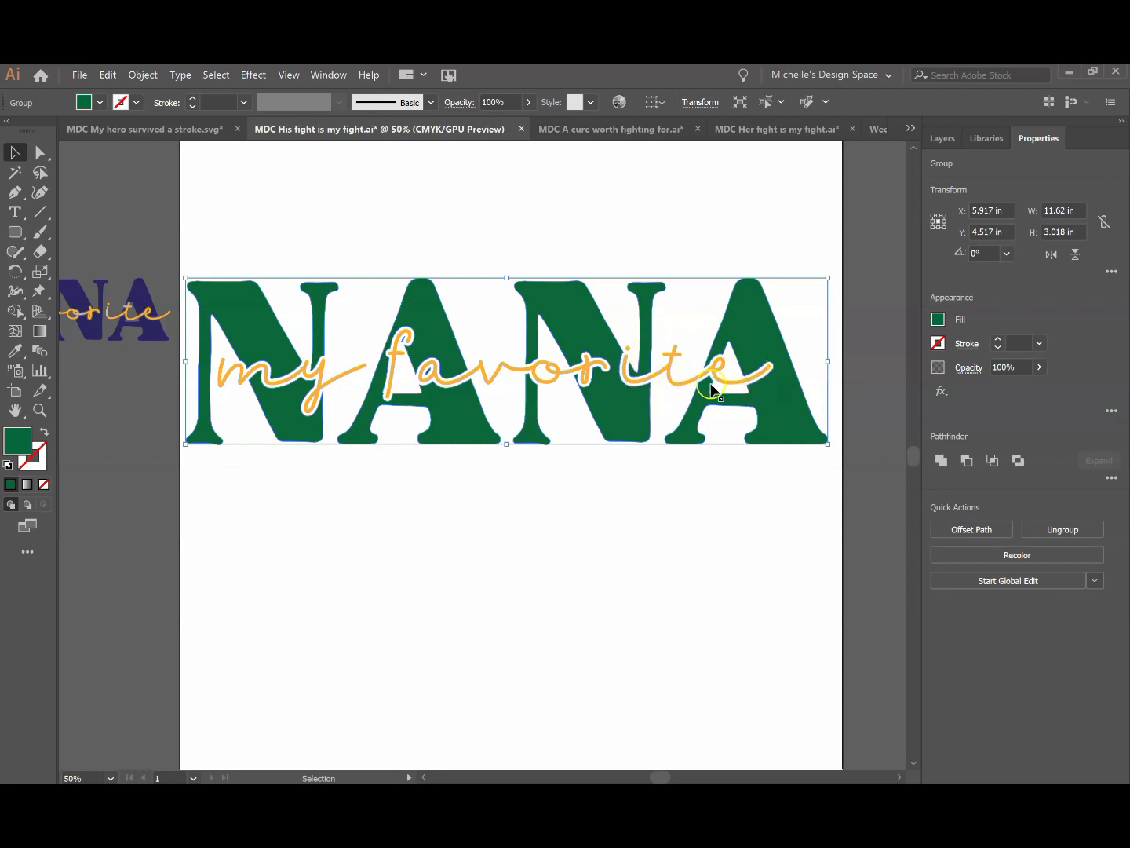
Lift NANA upward to inspect the script knockout, then undo the move and clear the selection
{"action": "left_click", "coordinate": [517, 518]}
{"action": "left_click_drag", "start_coordinate": [578, 377], "coordinate": [581, 313]}
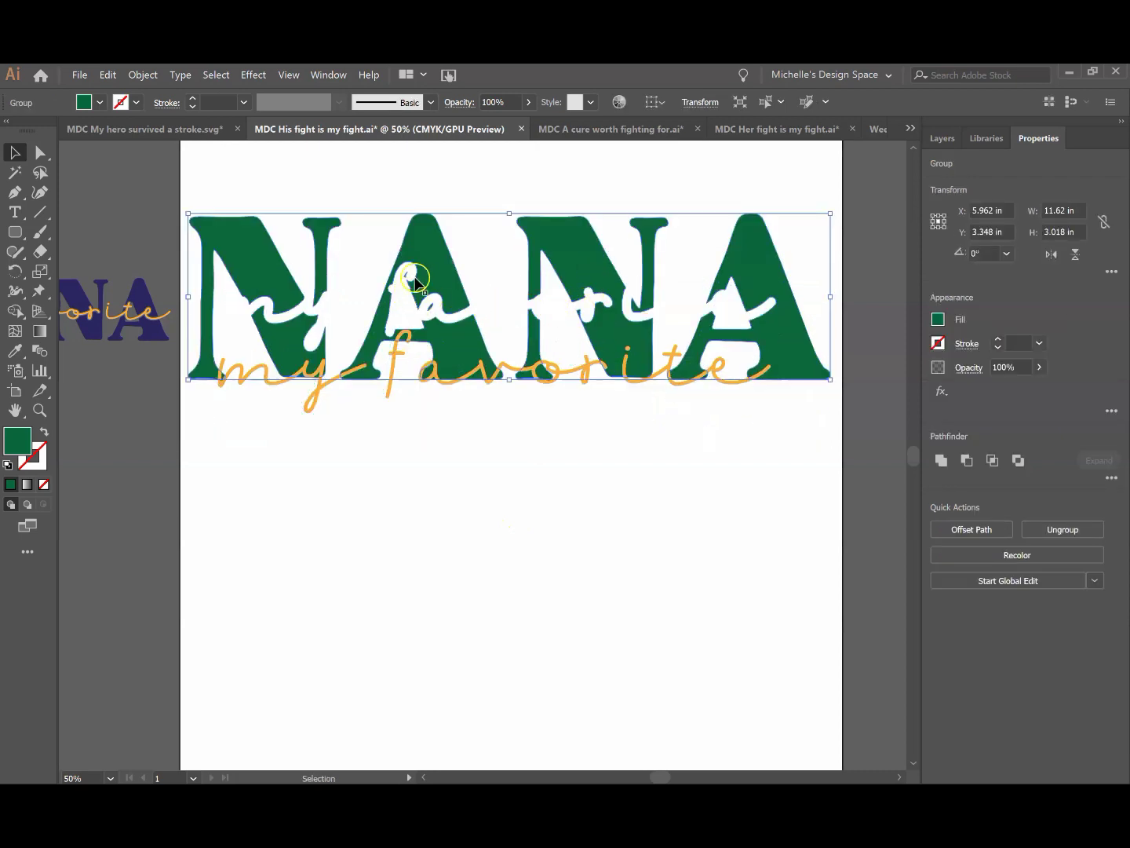
{"action": "key", "text": "ctrl"}
{"action": "key", "text": "ctrl+z"}
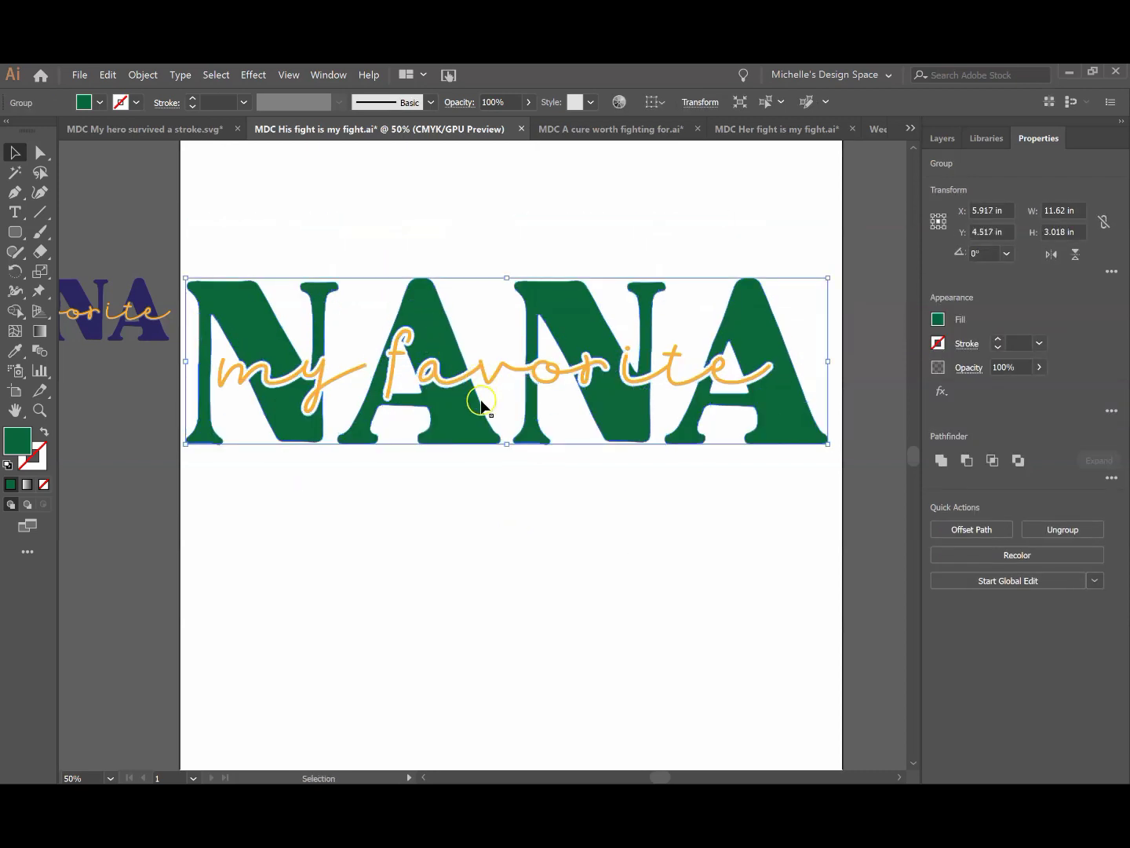
{"action": "key", "text": "ctrl+shift+a"}
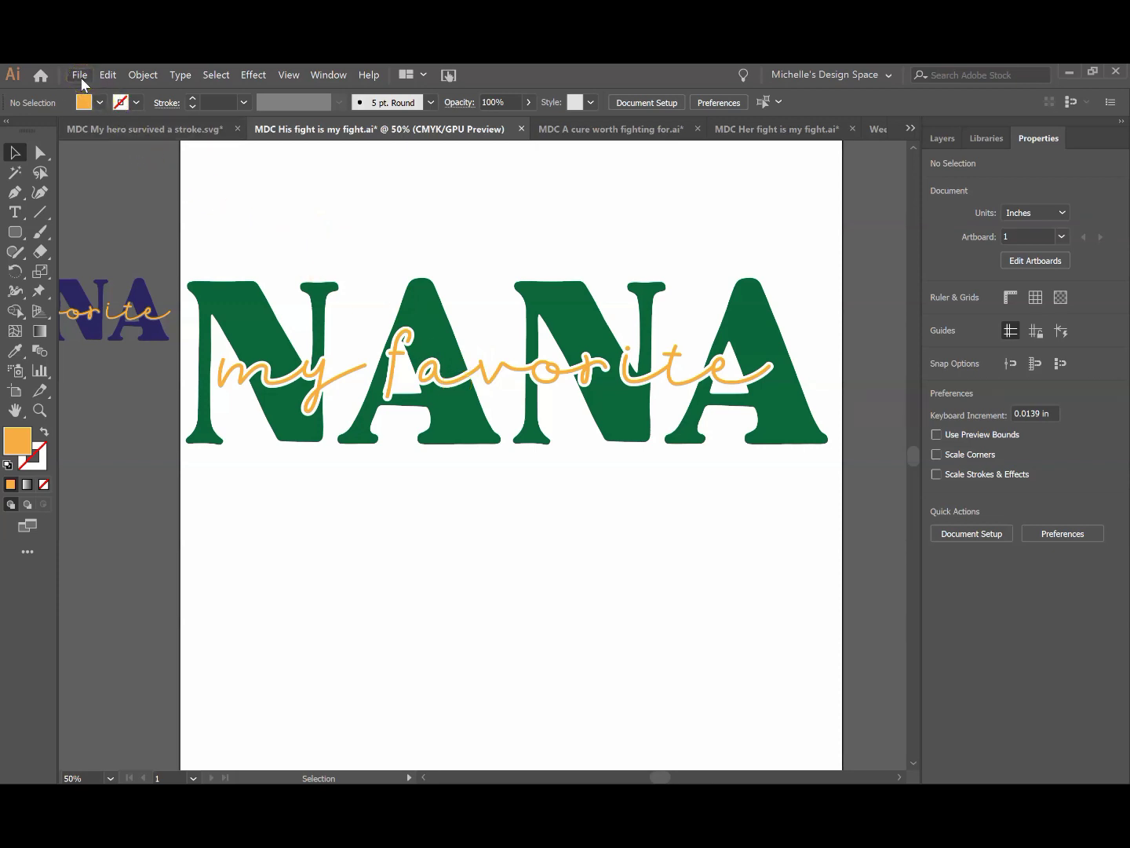
Select the NANA compound path (11.62 × 3.018 in) to check it, then deselect it
{"action": "left_click", "coordinate": [421, 312]}
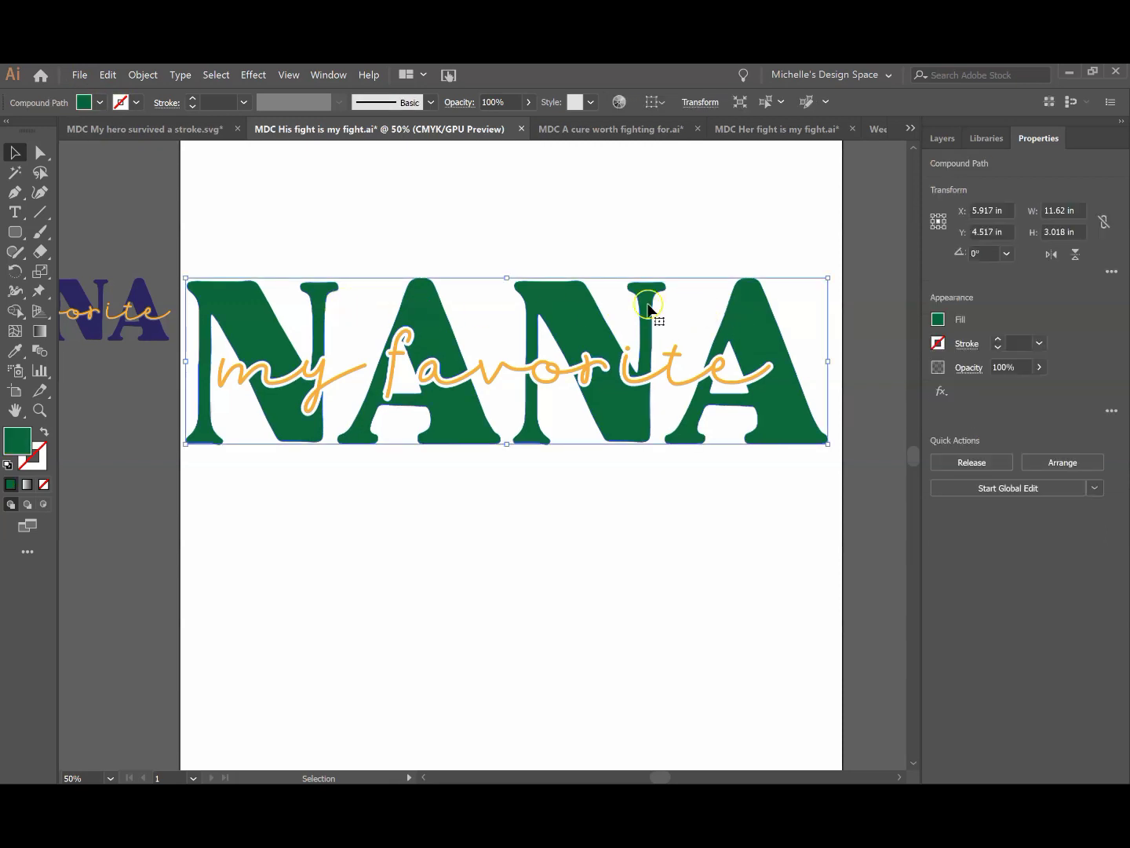
{"action": "left_click", "coordinate": [601, 307]}
{"action": "left_click", "coordinate": [554, 246]}
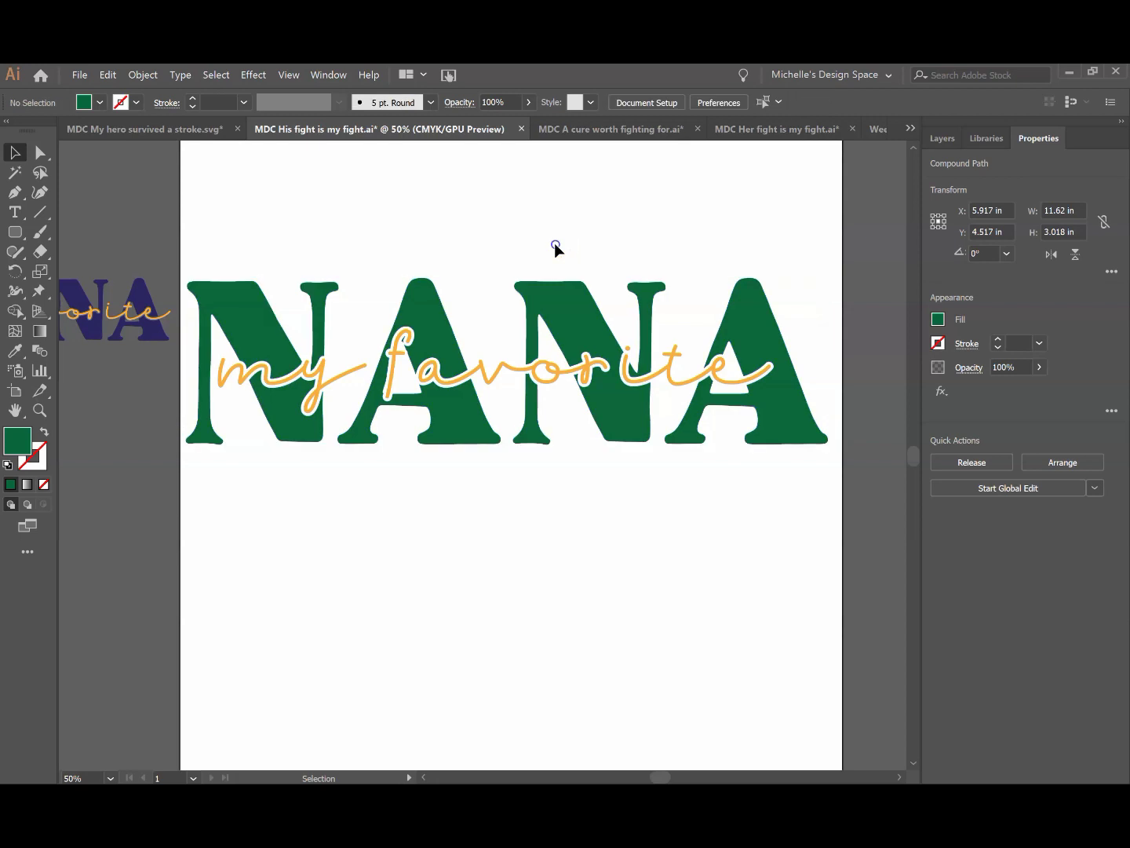
{"action": "left_click", "coordinate": [82, 75]}
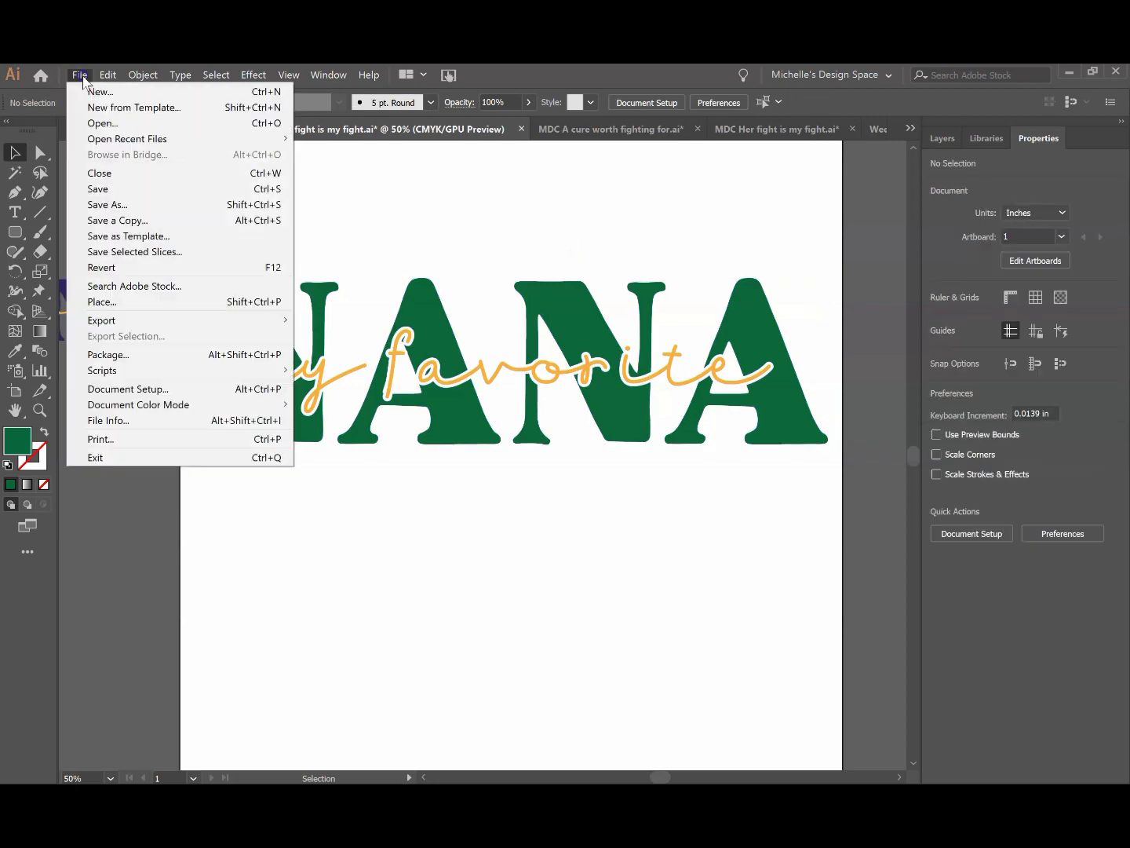
{"action": "left_click", "coordinate": [118, 202]}
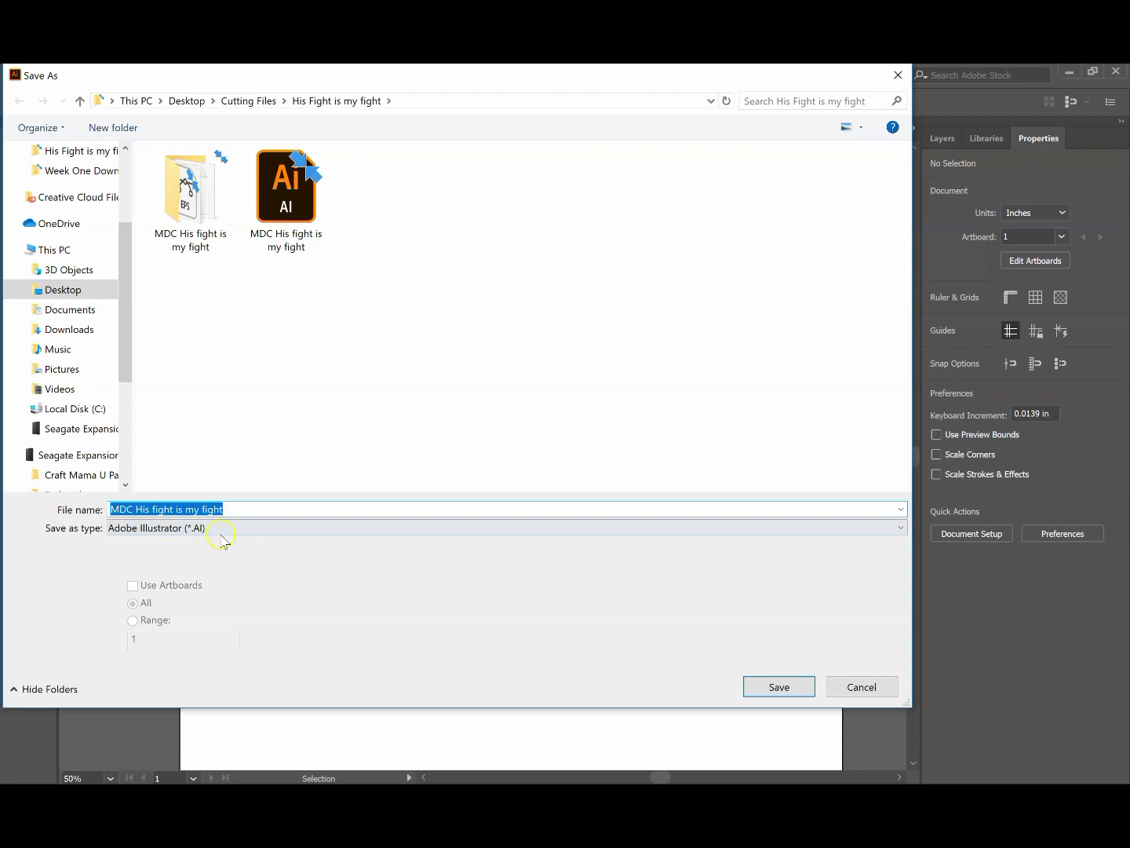
{"action": "left_click", "coordinate": [222, 531]}
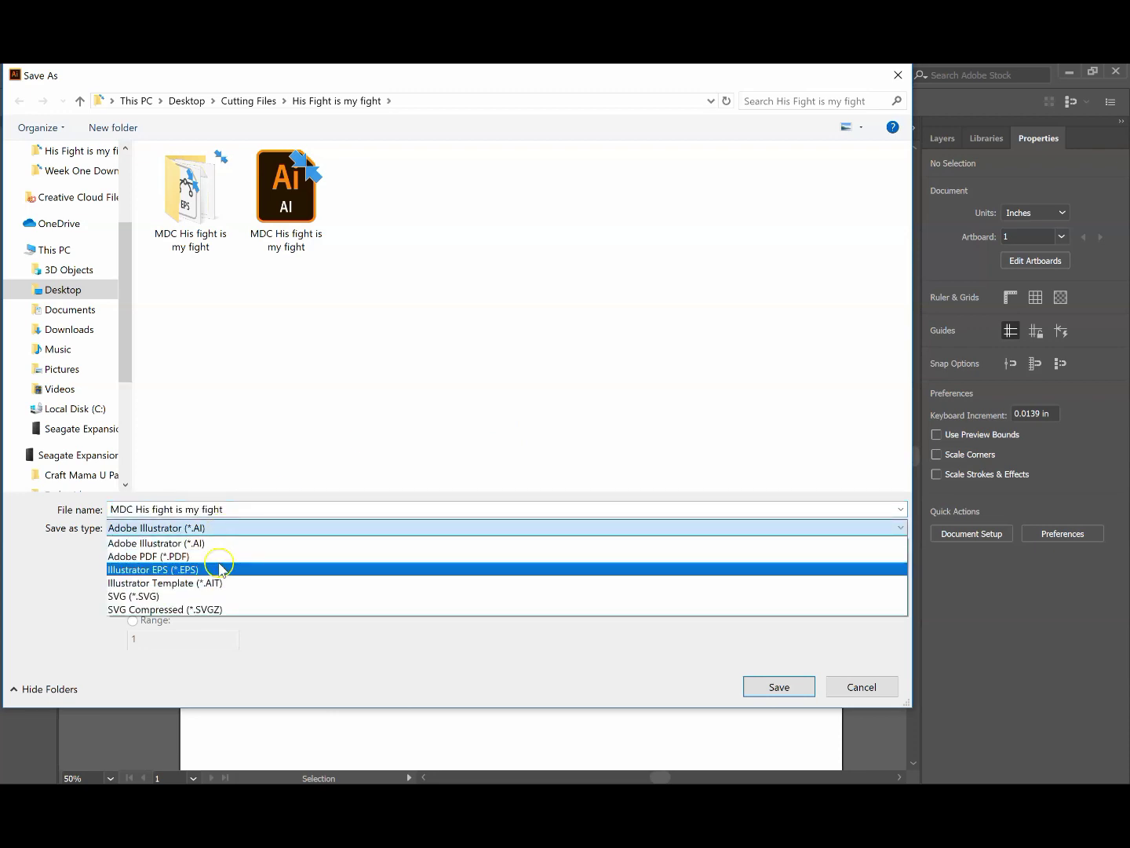
{"action": "left_click", "coordinate": [865, 683]}
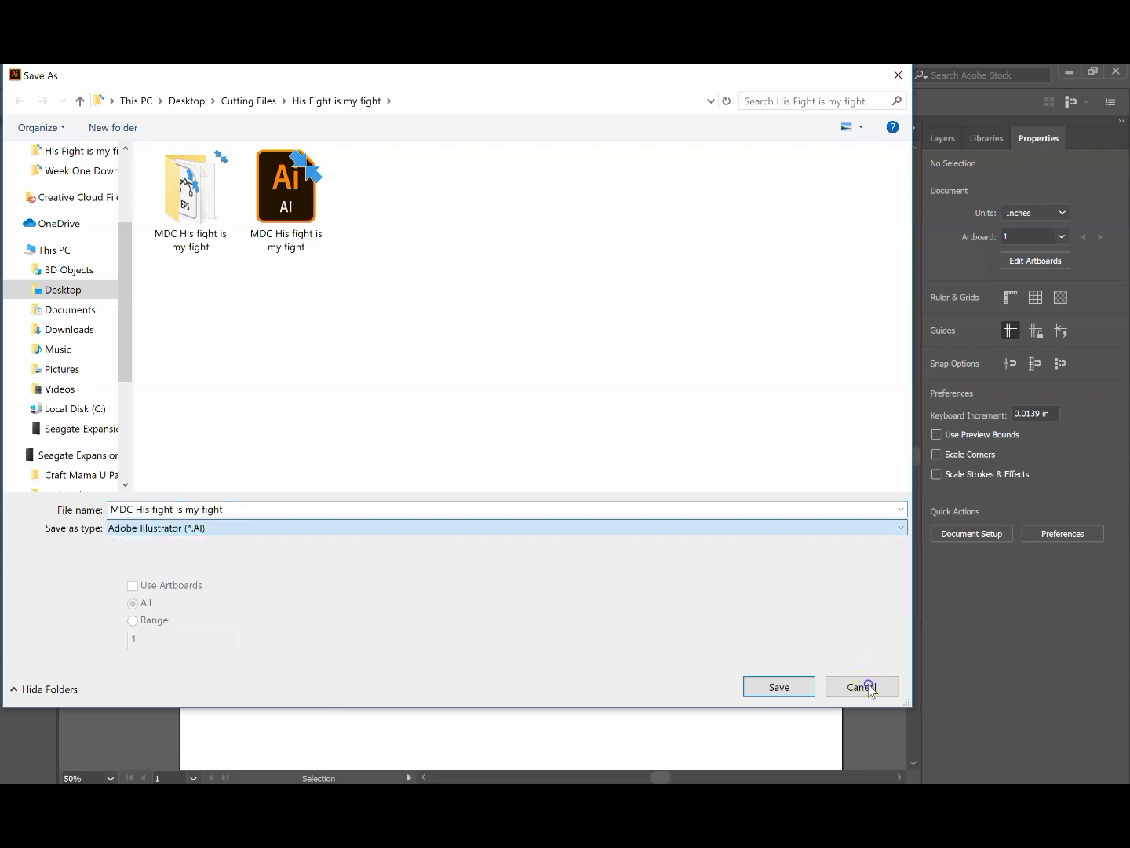
{"action": "left_click", "coordinate": [864, 685]}
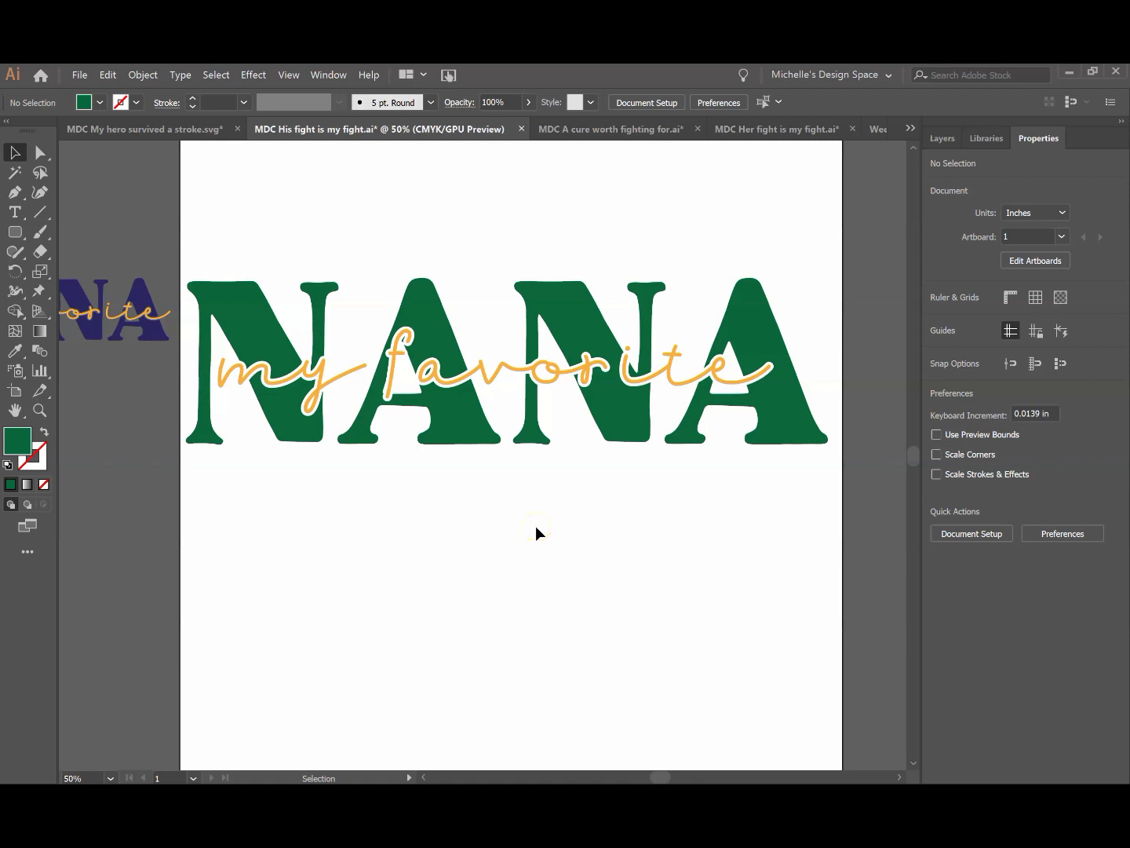
{"action": "left_click", "coordinate": [496, 476]}
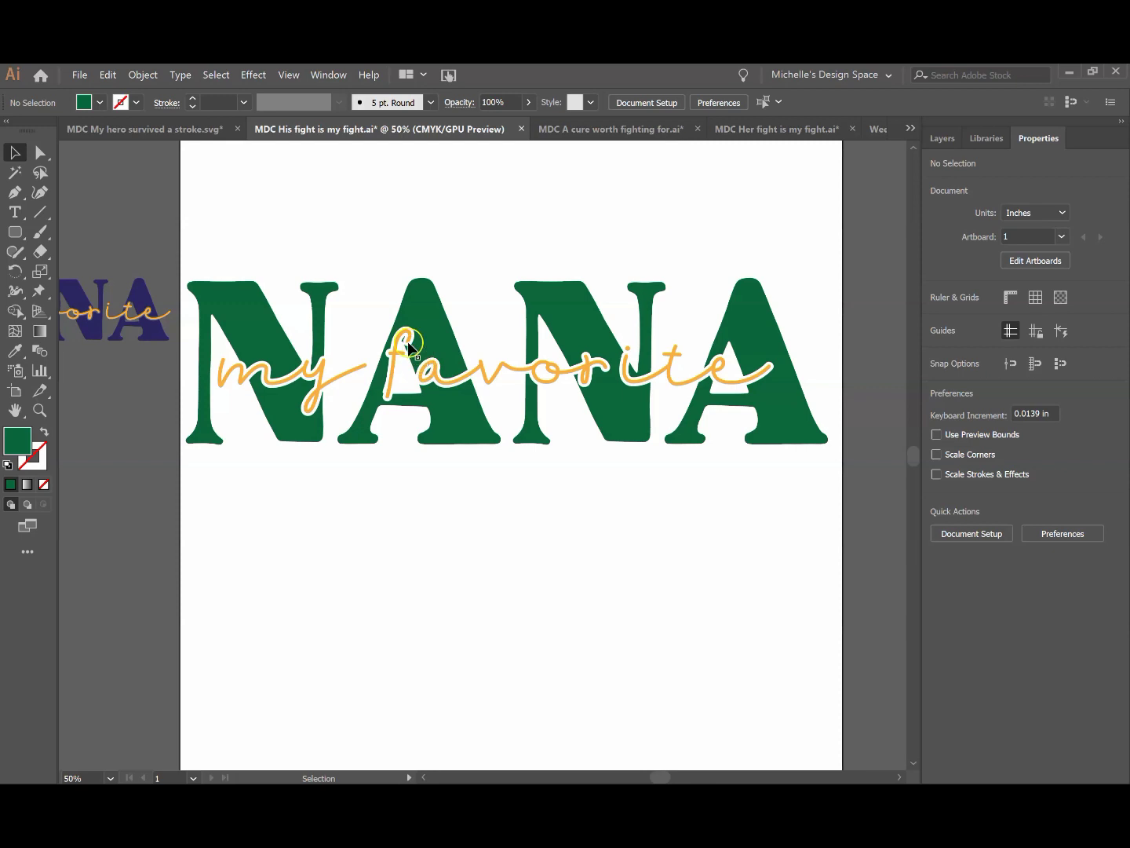